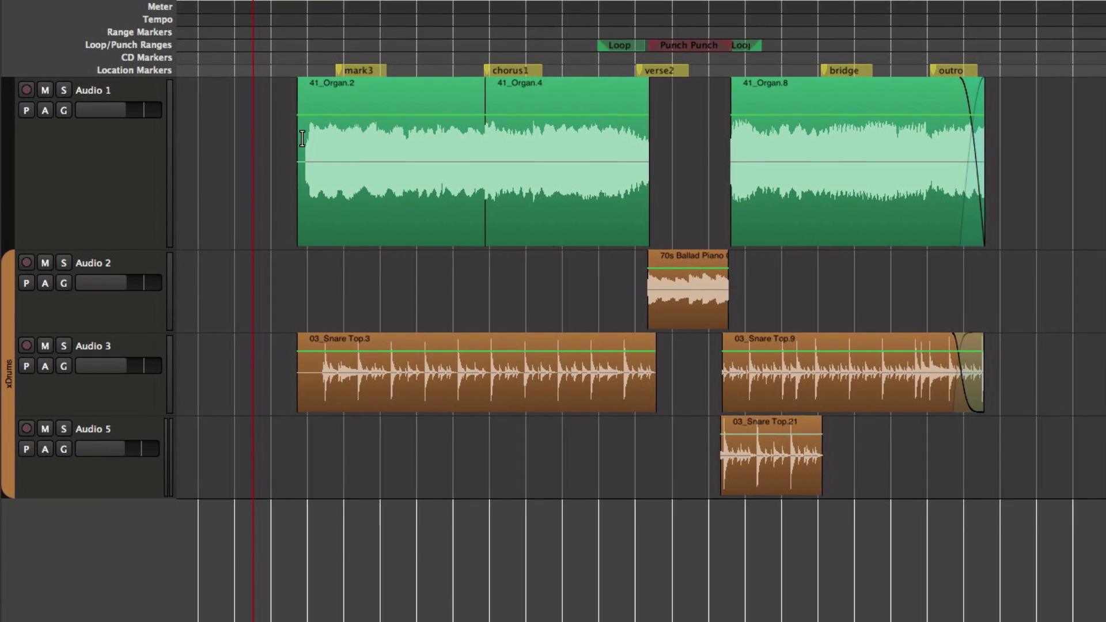
# - Select a range across Audio 1's organ regions, open its export settings, then close them
pyautogui.moveTo(303, 138); pyautogui.dragTo(1004, 178)
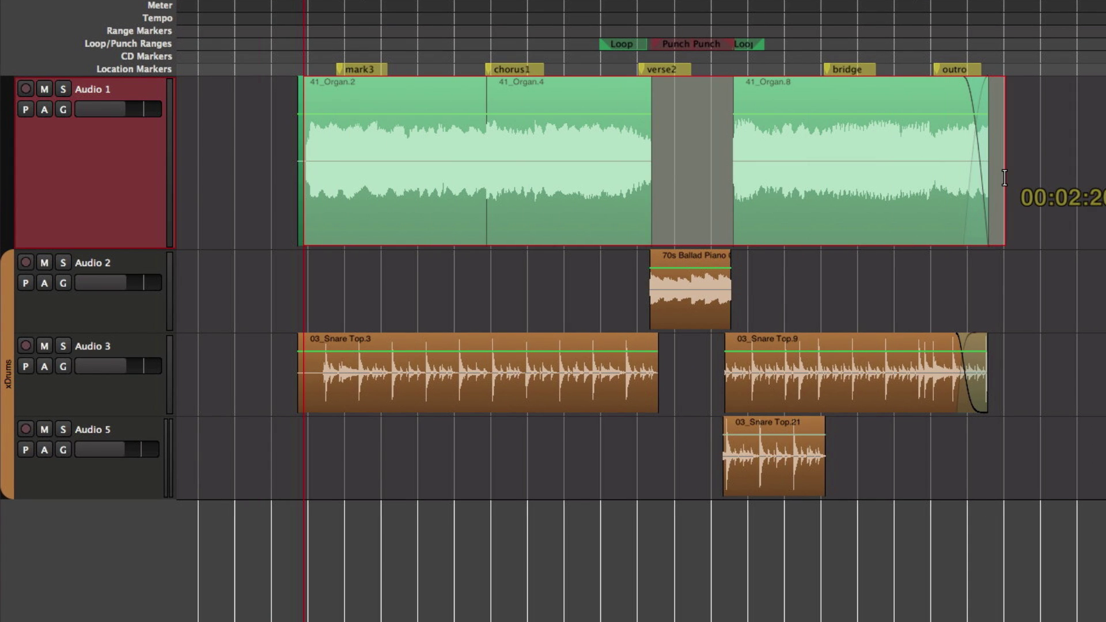
pyautogui.rightClick(616, 216)
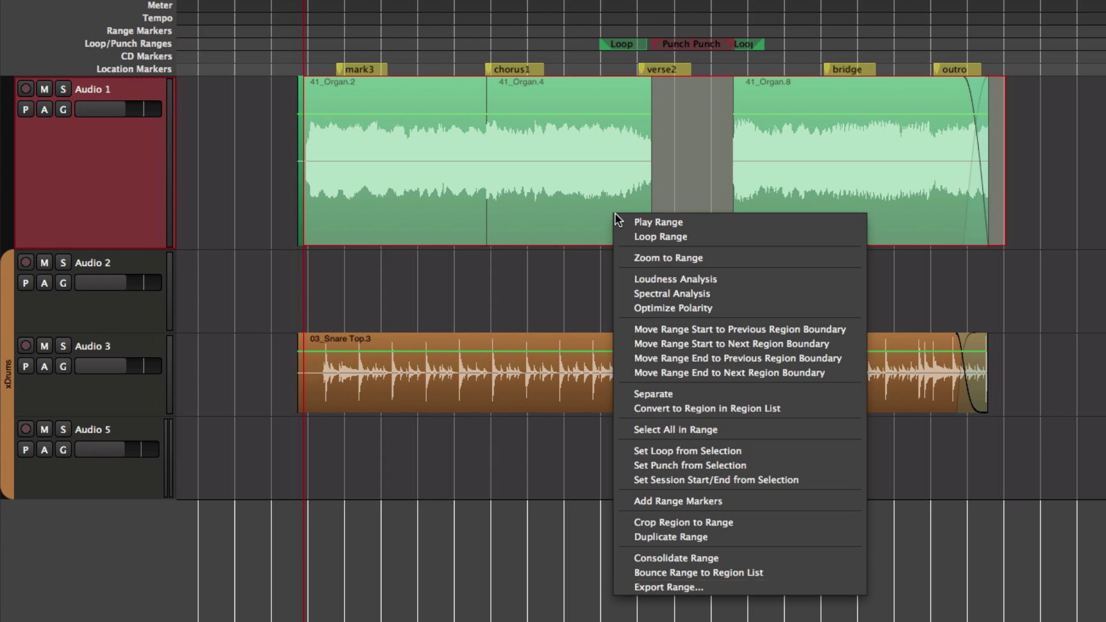
pyautogui.click(686, 584)
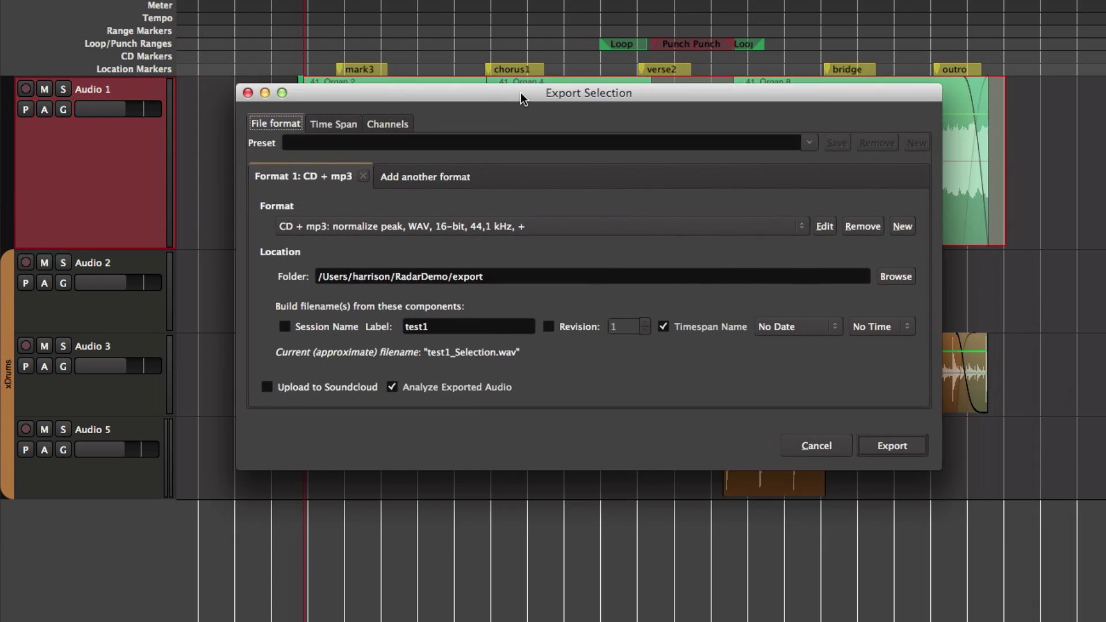
pyautogui.moveTo(585, 276); pyautogui.dragTo(515, 74)
pyautogui.click(244, 80)
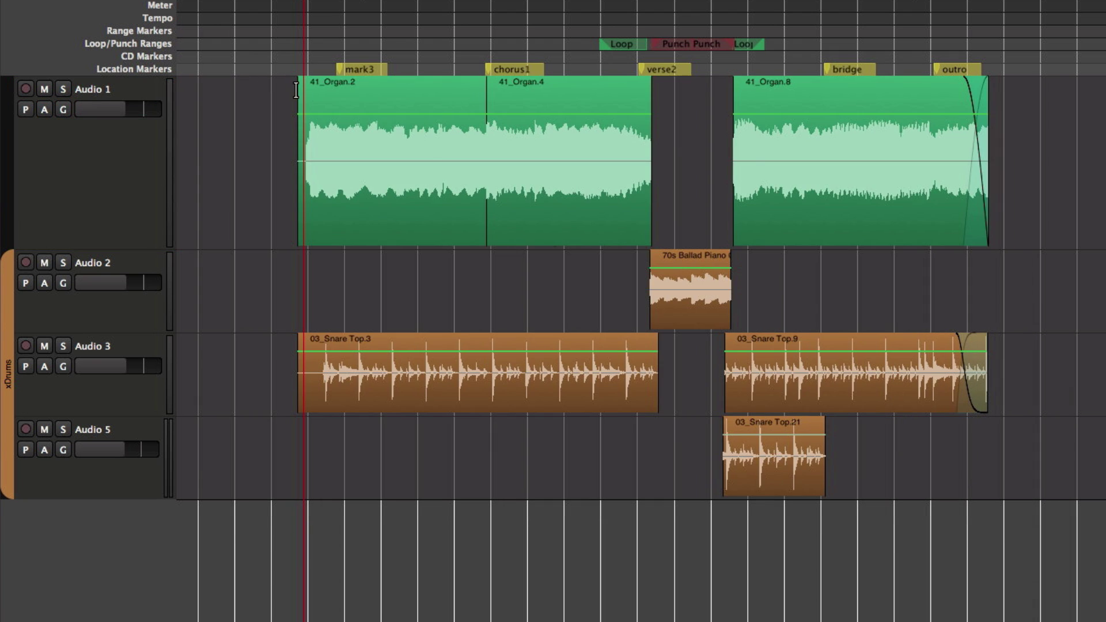
# - Reselect the organ regions and set session start/end from the selection (00:01:41:09–00:02:19:16)
pyautogui.moveTo(296, 91)
pyautogui.mouseDown()
pyautogui.moveTo(887, 132)
pyautogui.moveTo(1003, 165)
pyautogui.mouseUp()
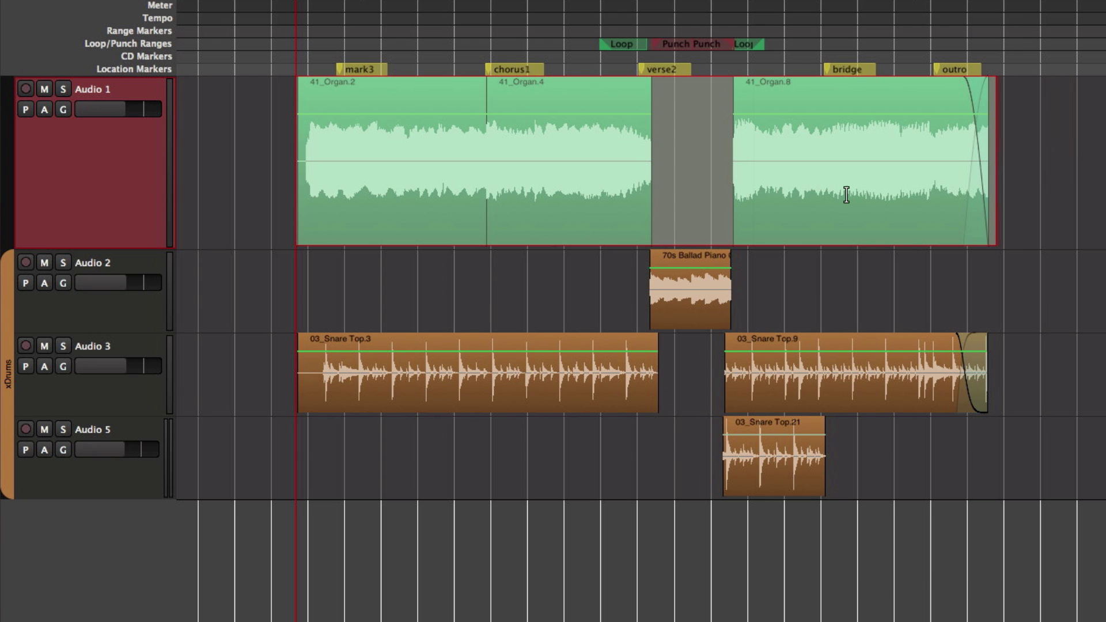
pyautogui.rightClick(851, 196)
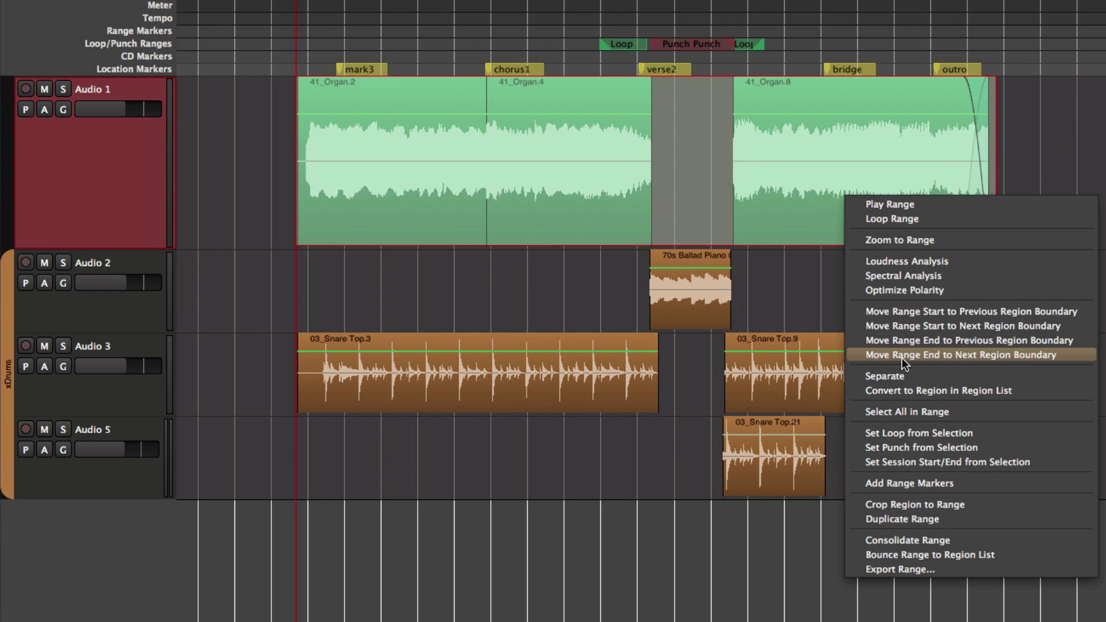
pyautogui.click(894, 461)
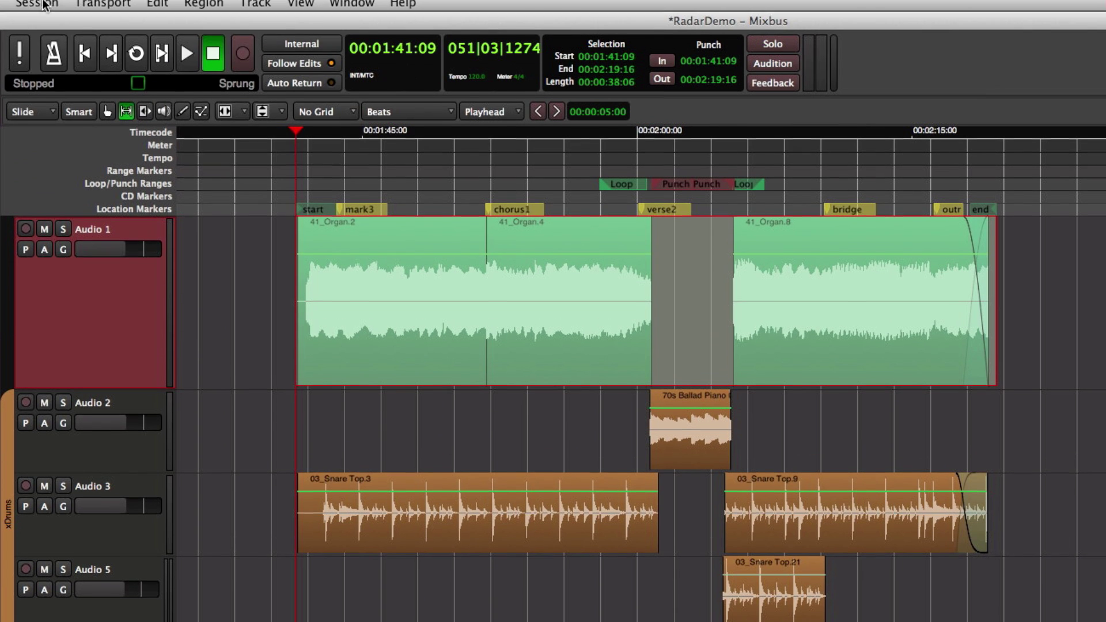
# - Review the session export's format and time-span tabs, close it, and jump to chorus1
pyautogui.click(38, 8)
pyautogui.moveTo(45, 300)
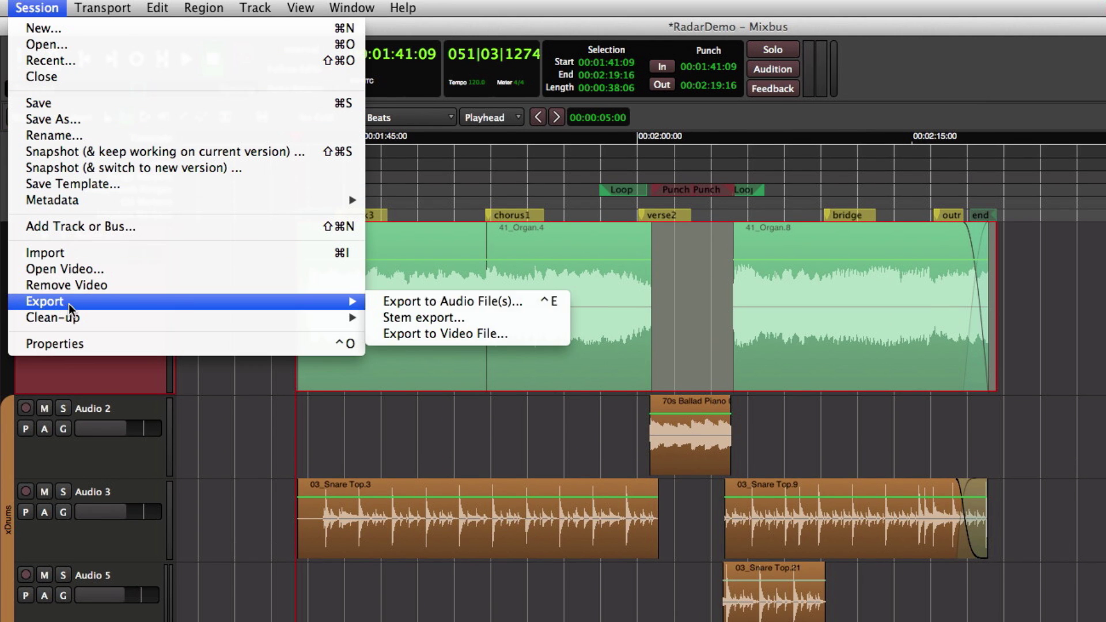
pyautogui.click(438, 303)
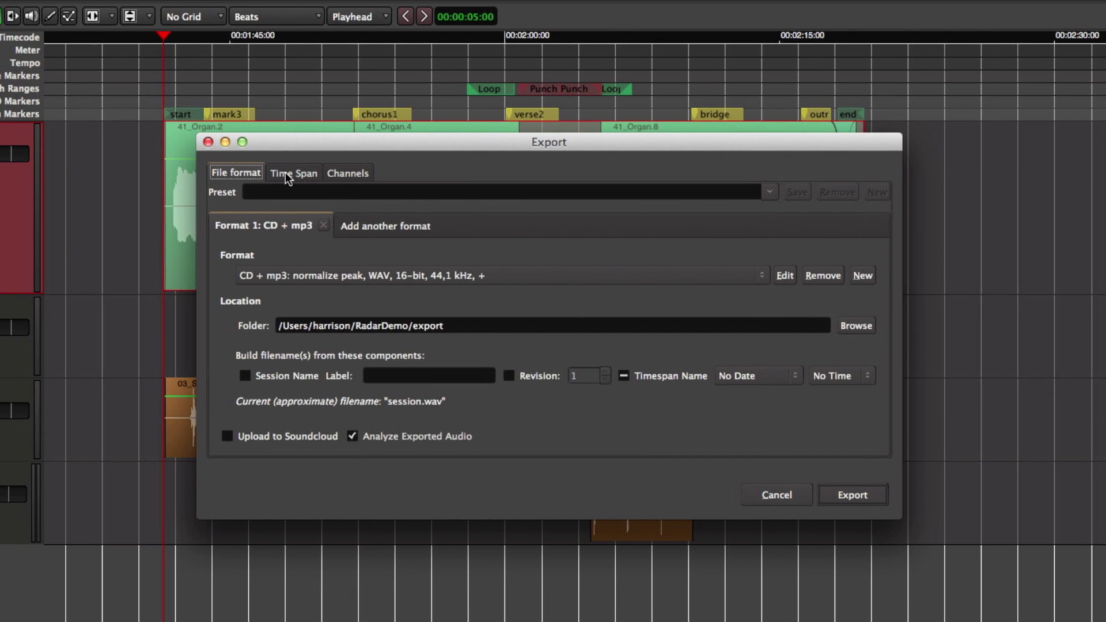
pyautogui.click(288, 173)
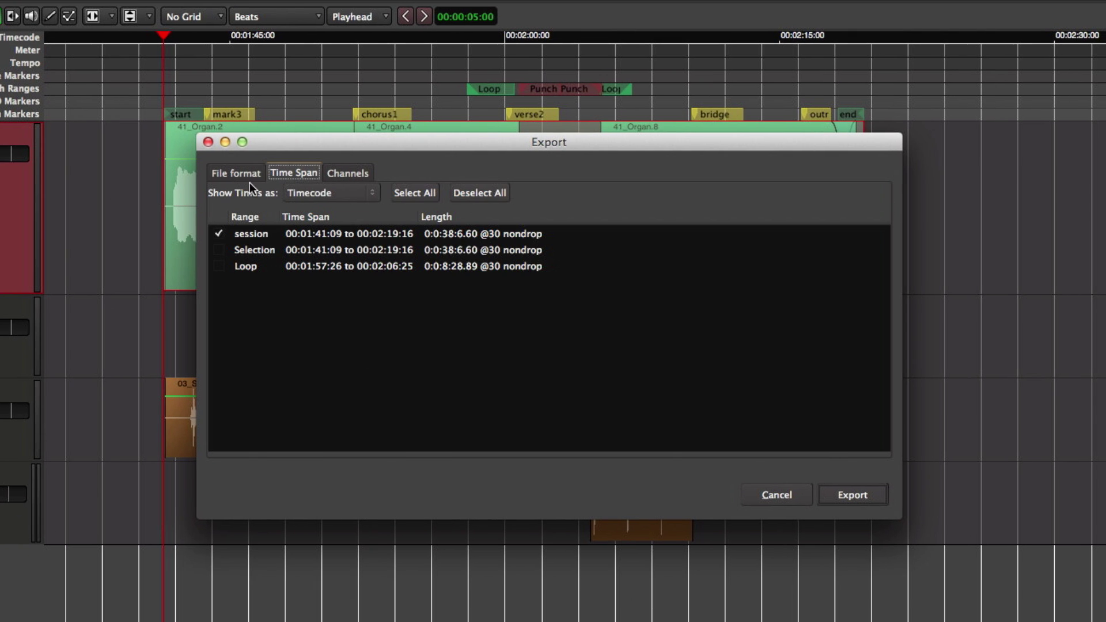
pyautogui.click(235, 173)
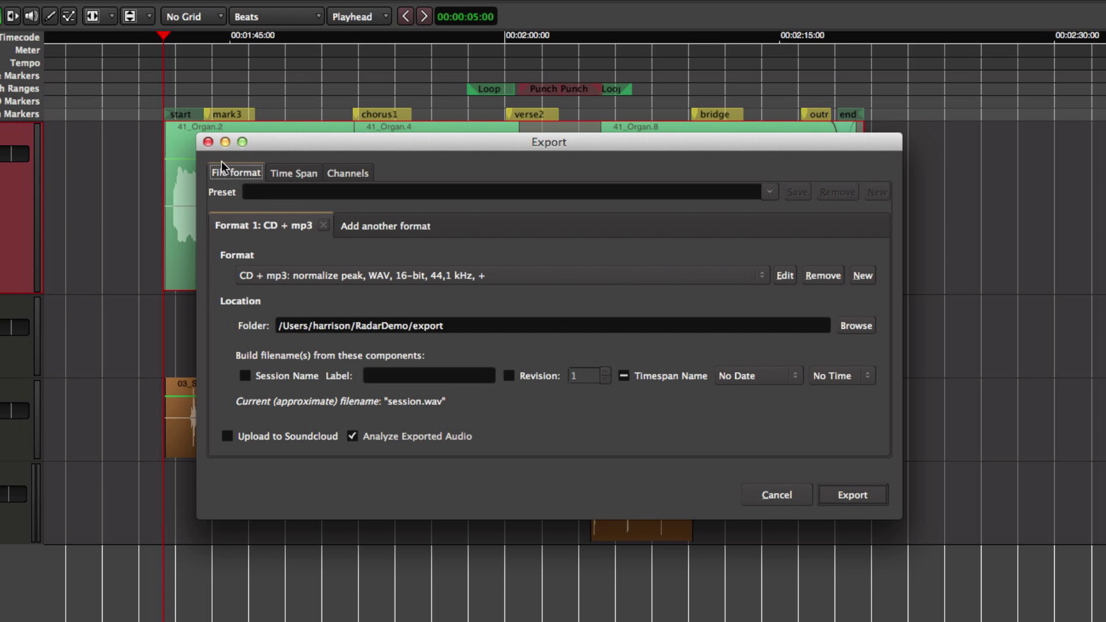
pyautogui.click(208, 144)
pyautogui.press('w')
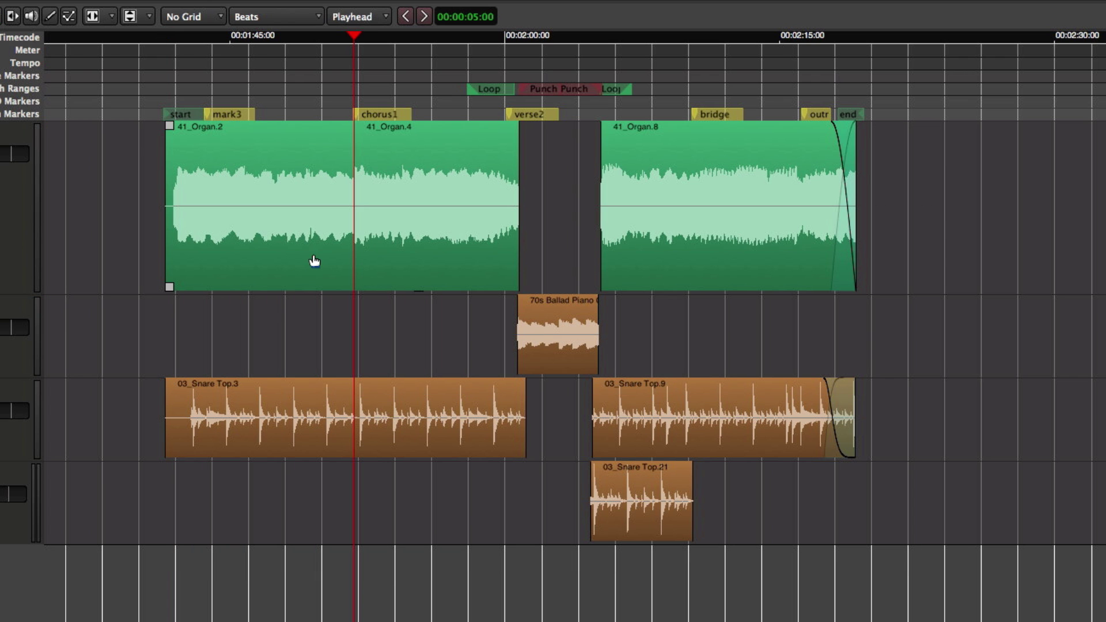
# - Open the export dialog for region 41_Organ.4 and move it into view
pyautogui.click(414, 257)
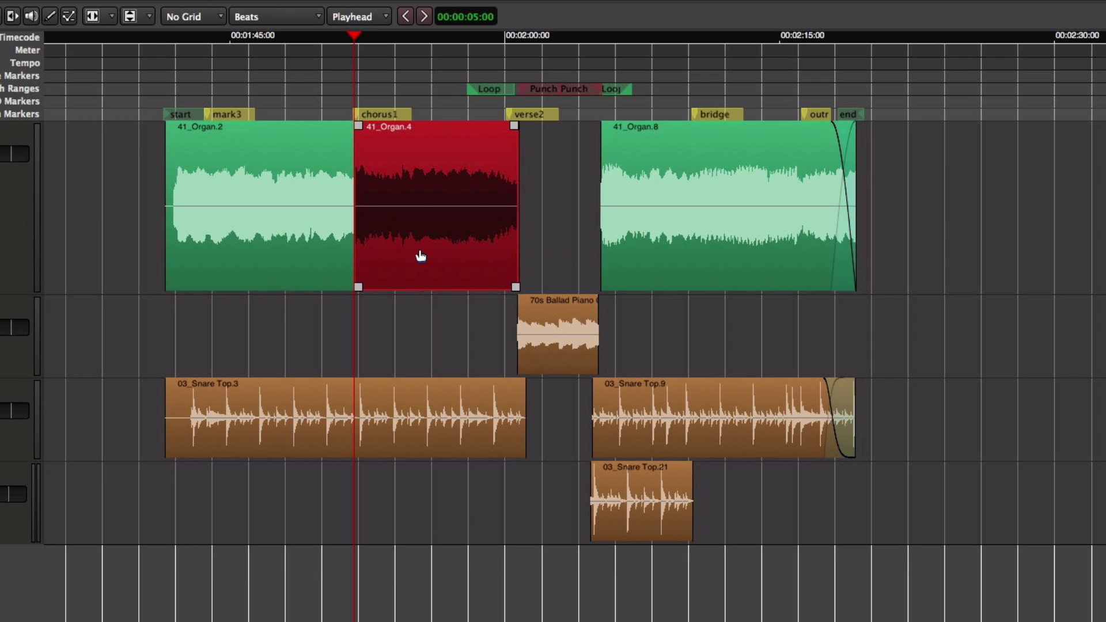
pyautogui.rightClick(420, 249)
pyautogui.moveTo(488, 254)
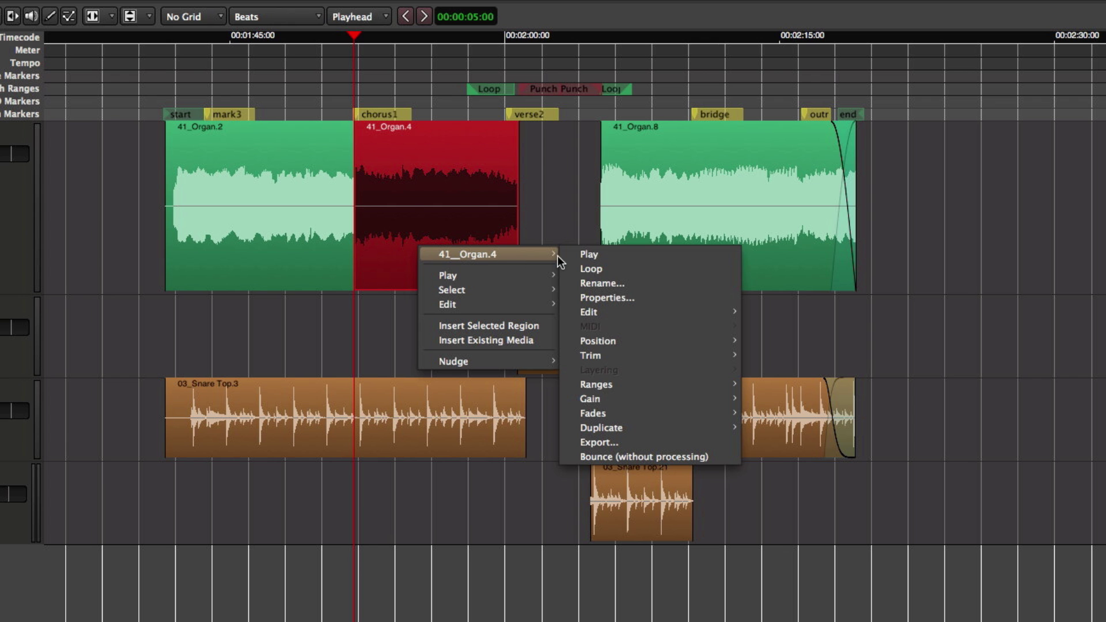
pyautogui.click(622, 443)
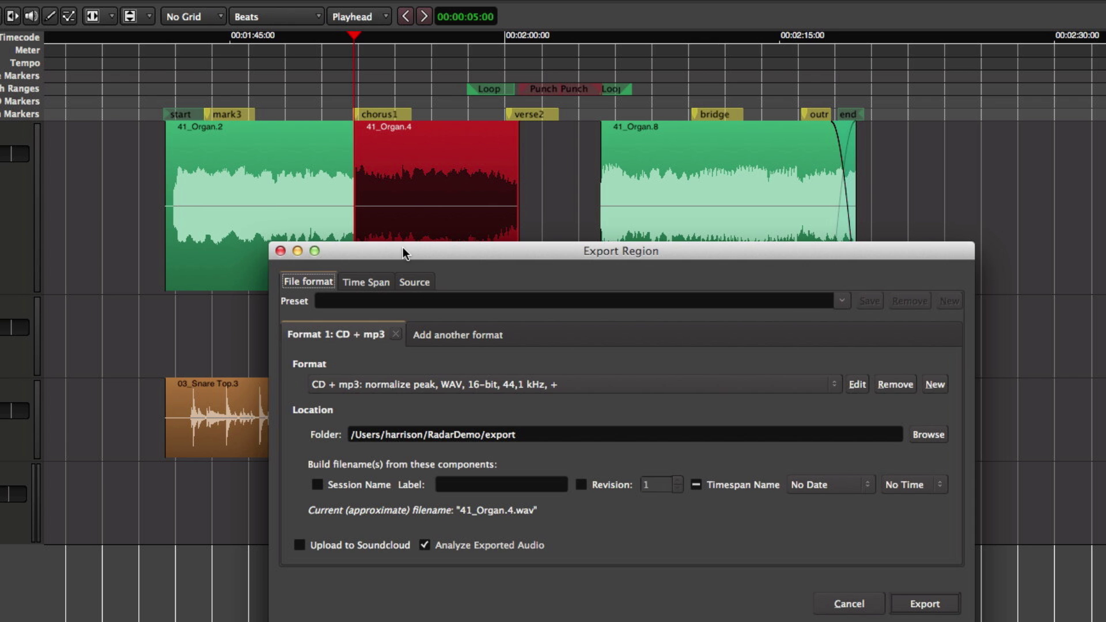
pyautogui.moveTo(404, 252); pyautogui.dragTo(284, 158)
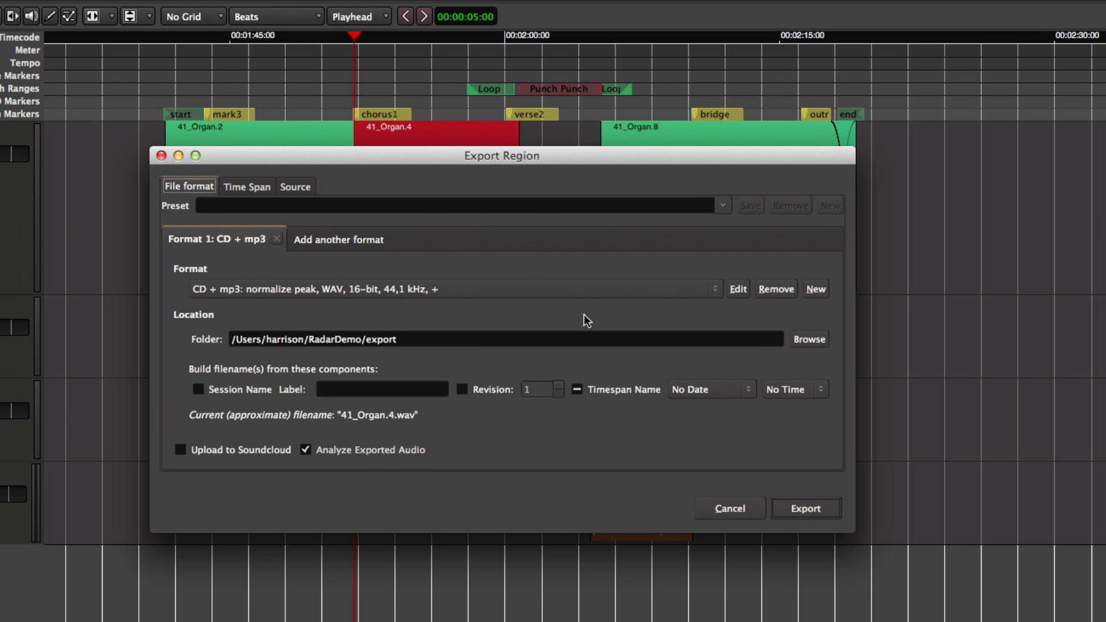
# - On the Source tab, try each audio source option, ending on track output
pyautogui.click(297, 187)
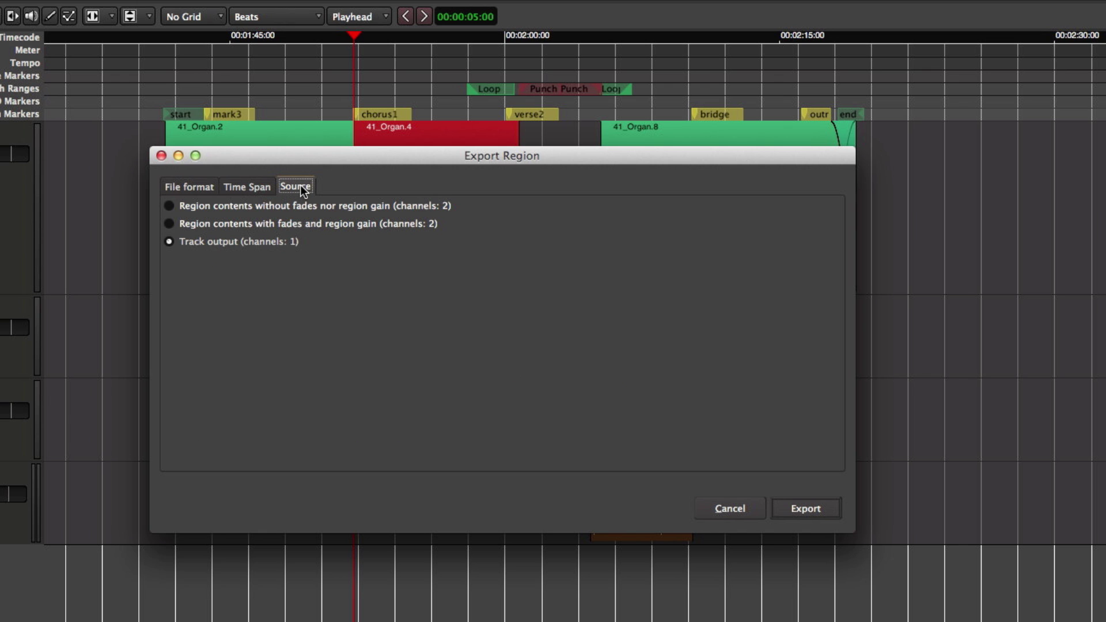
pyautogui.click(170, 206)
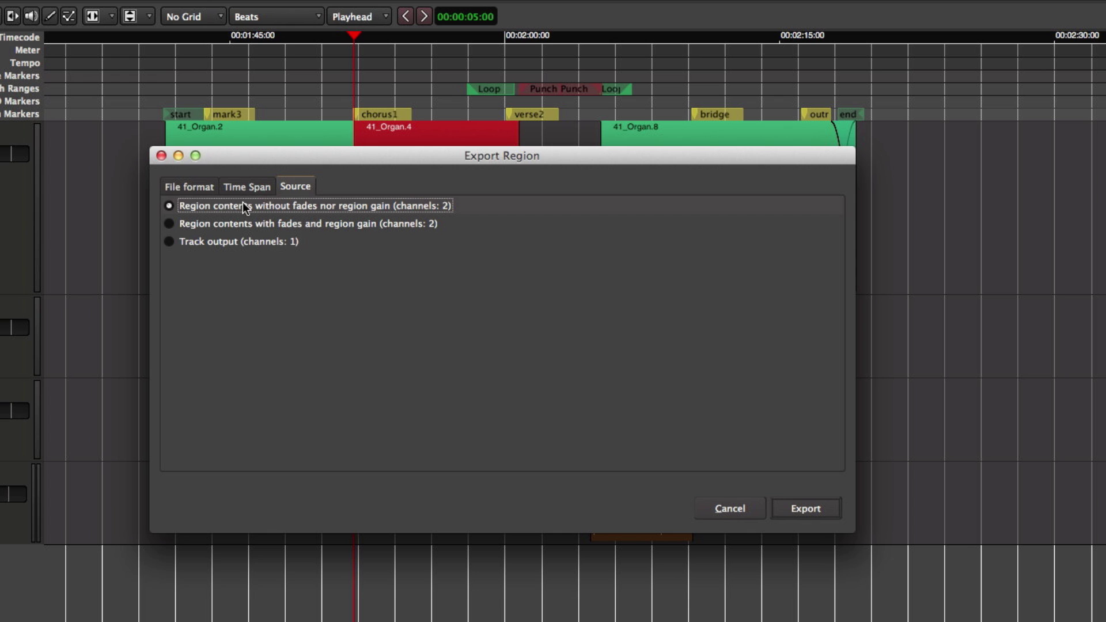
pyautogui.click(170, 224)
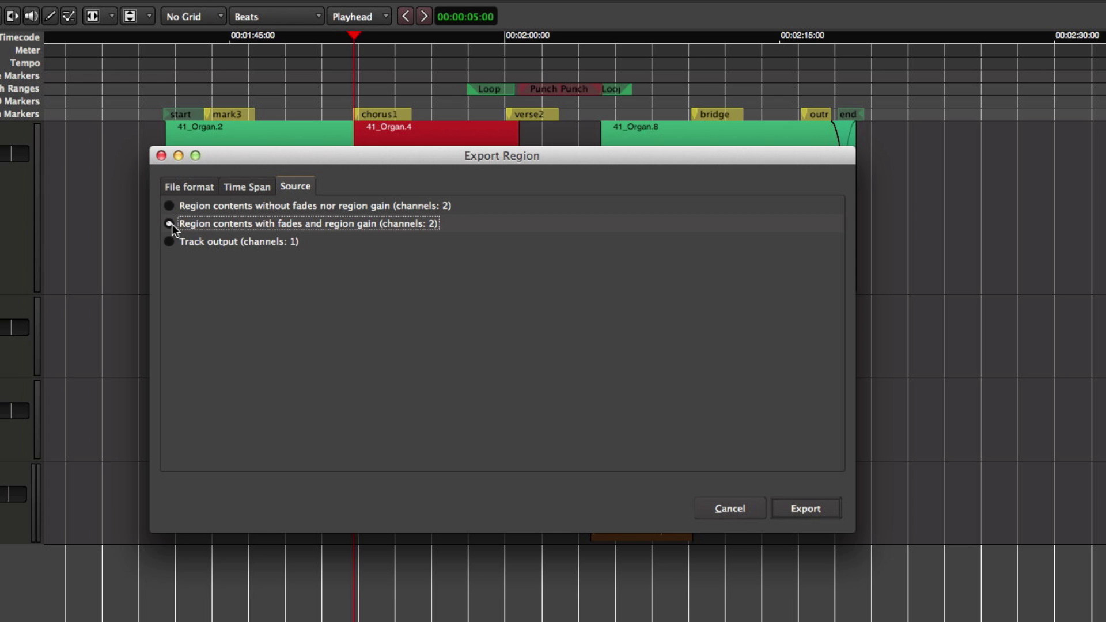
pyautogui.click(171, 242)
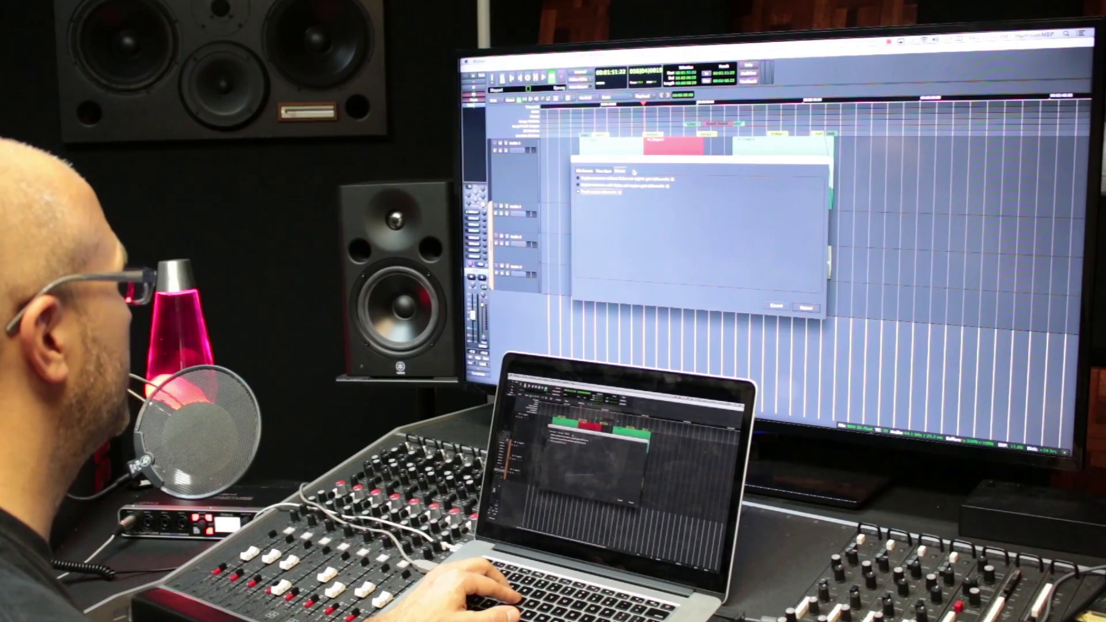
# - Cancel the Export Region dialog and open the Session menu's Export submenu
pyautogui.click(774, 305)
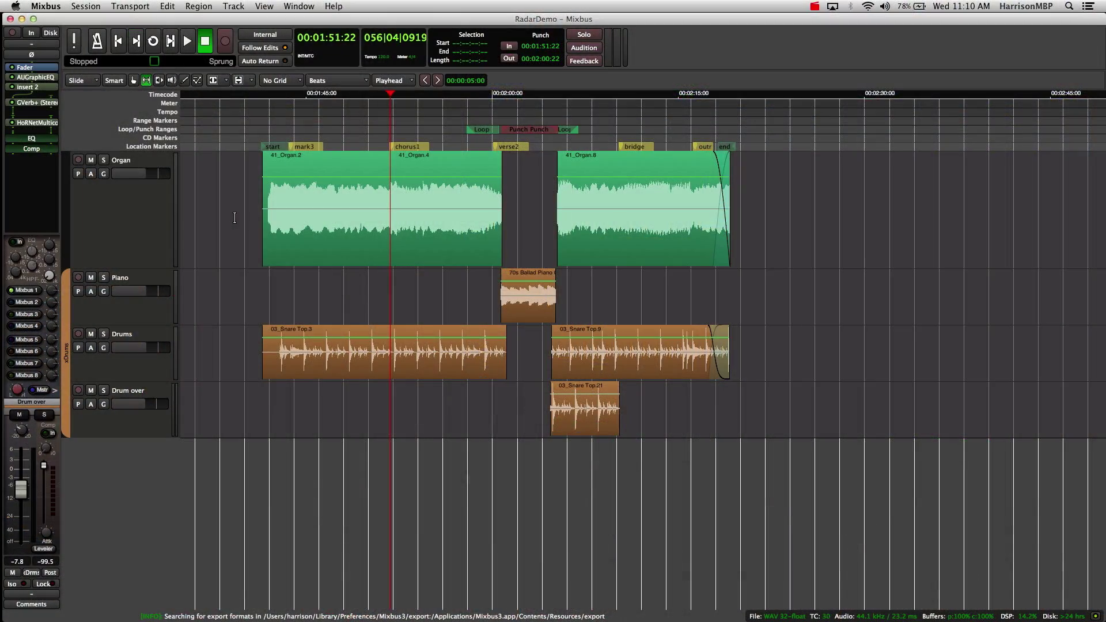
pyautogui.click(91, 9)
pyautogui.moveTo(91, 205)
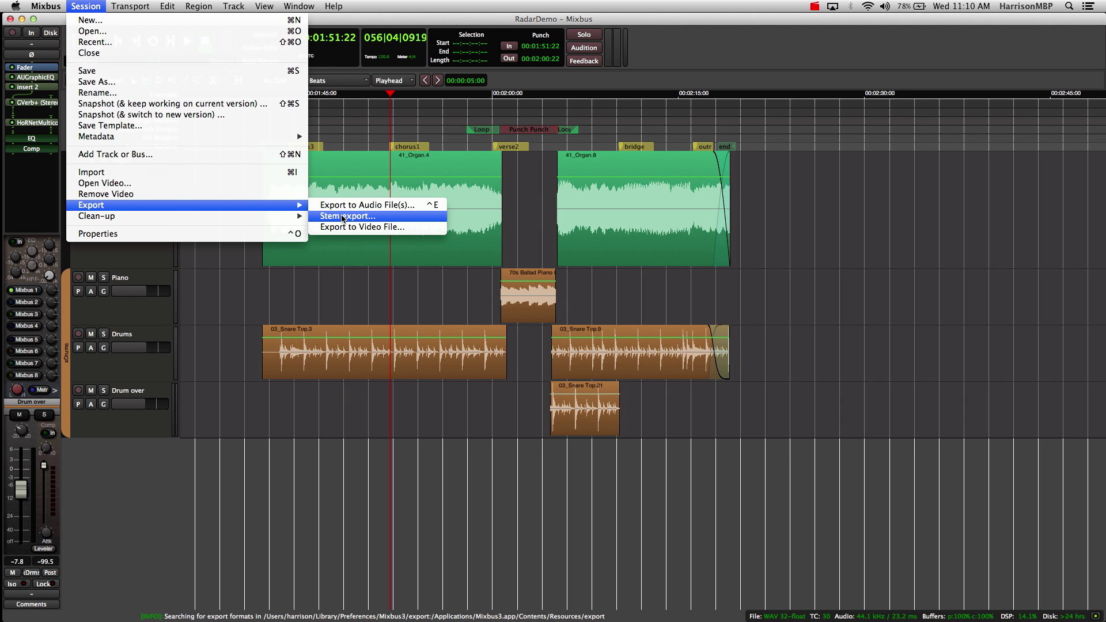
# - Open Stem Export, view its Channels list, and test the track and processing toggles
pyautogui.click(344, 217)
pyautogui.moveTo(237, 87); pyautogui.dragTo(354, 159)
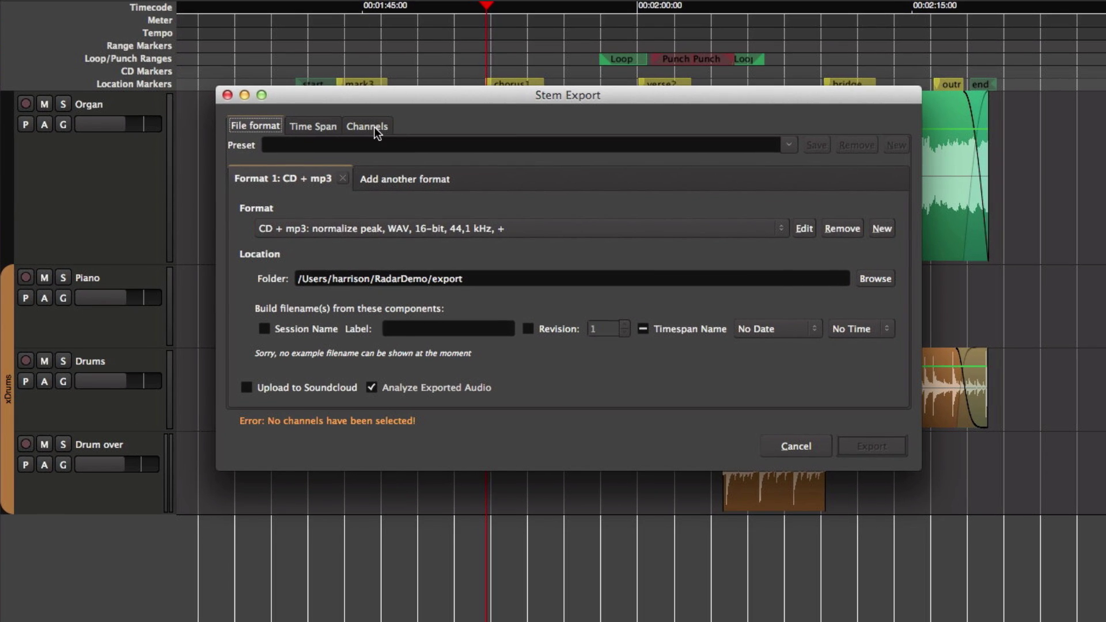
pyautogui.click(373, 125)
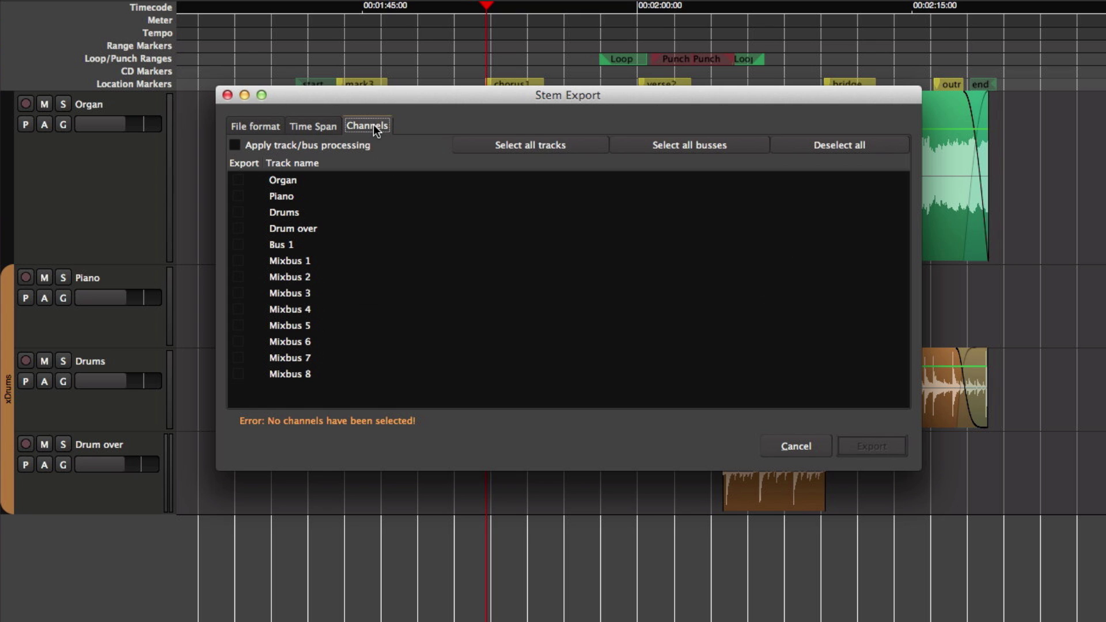
pyautogui.click(239, 180)
pyautogui.click(239, 212)
pyautogui.click(238, 212)
pyautogui.click(237, 180)
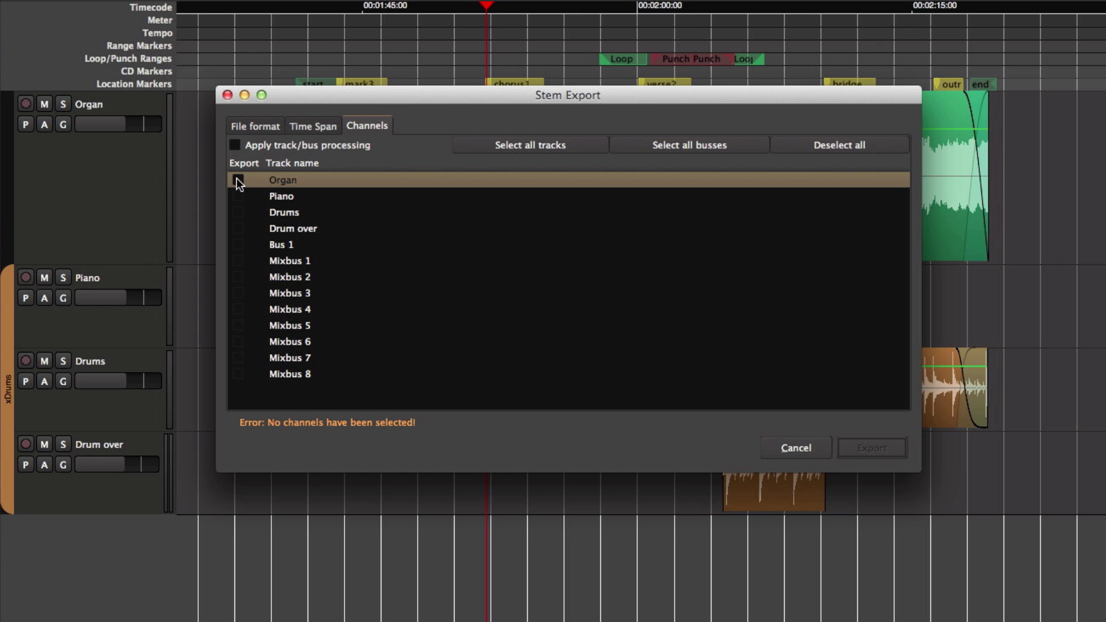
pyautogui.click(242, 261)
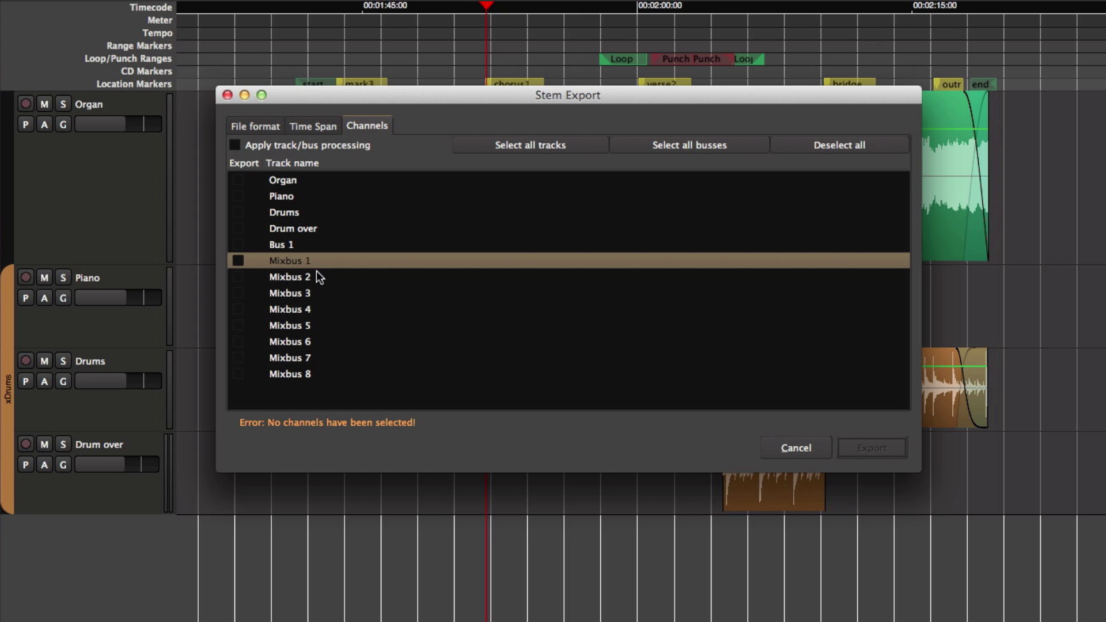
pyautogui.click(234, 147)
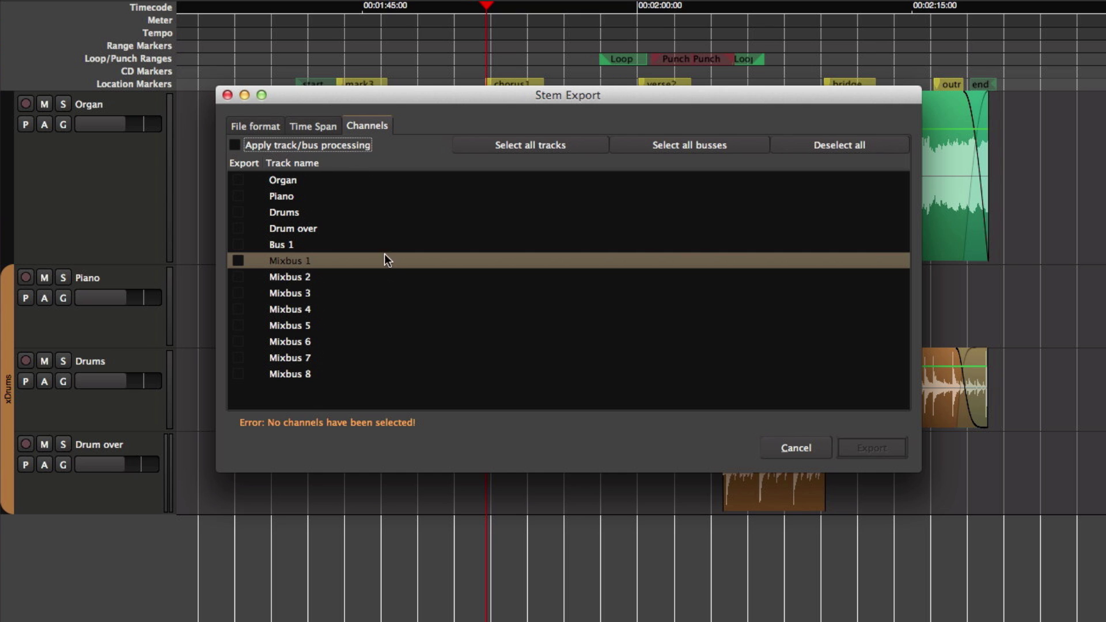
# - Tick Mixbus 1, Mixbus 5, Mixbus 8, Drum over and Piano for stem export
pyautogui.click(235, 261)
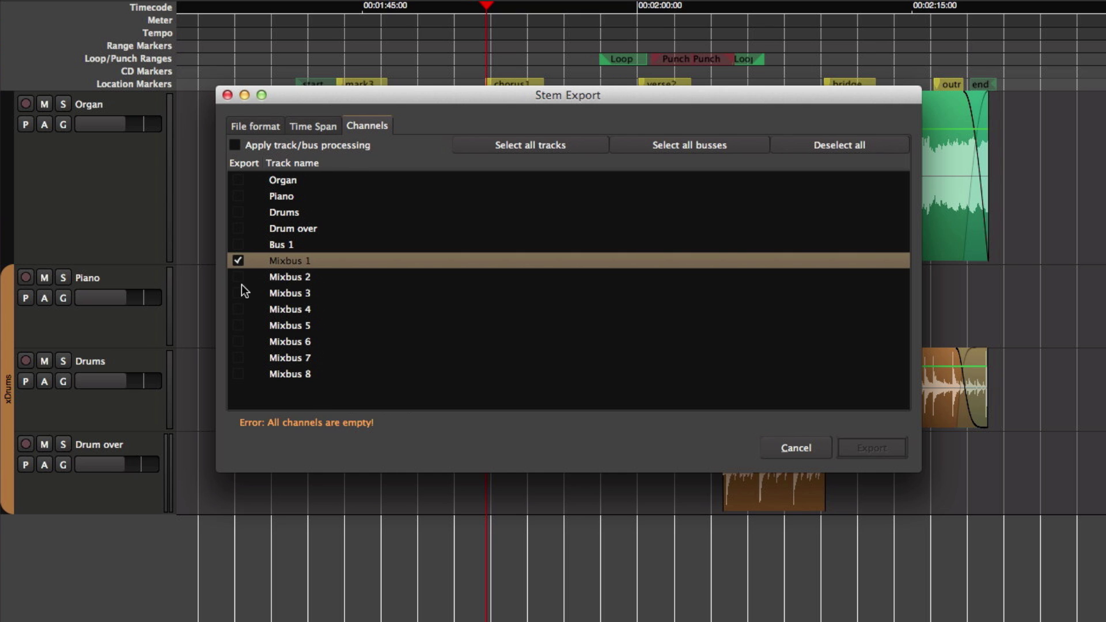
pyautogui.click(238, 326)
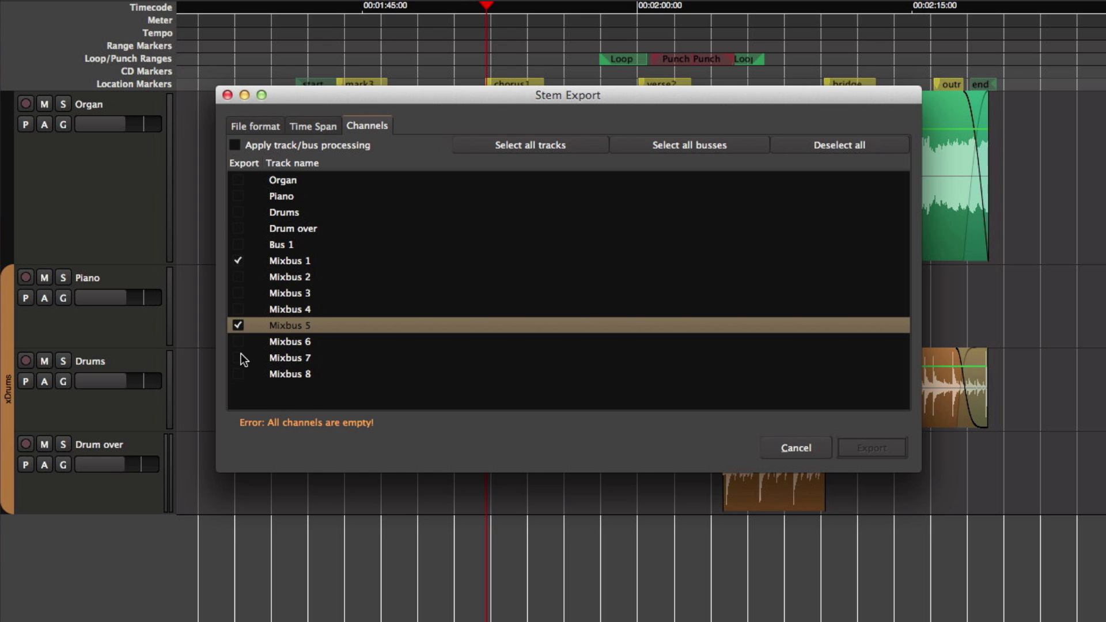
pyautogui.click(238, 373)
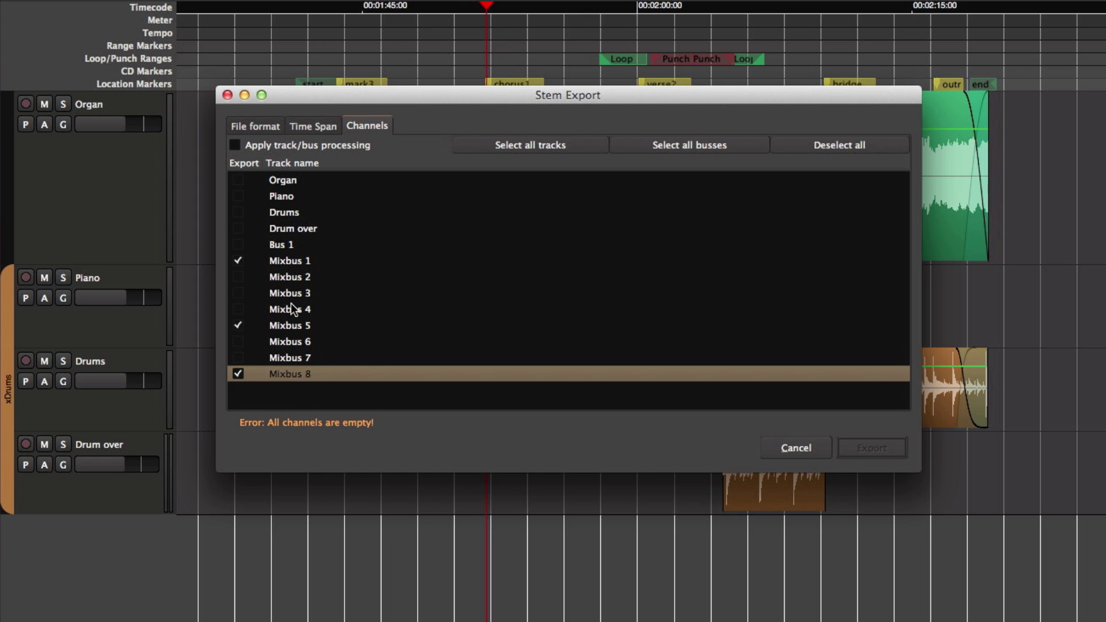
pyautogui.click(238, 228)
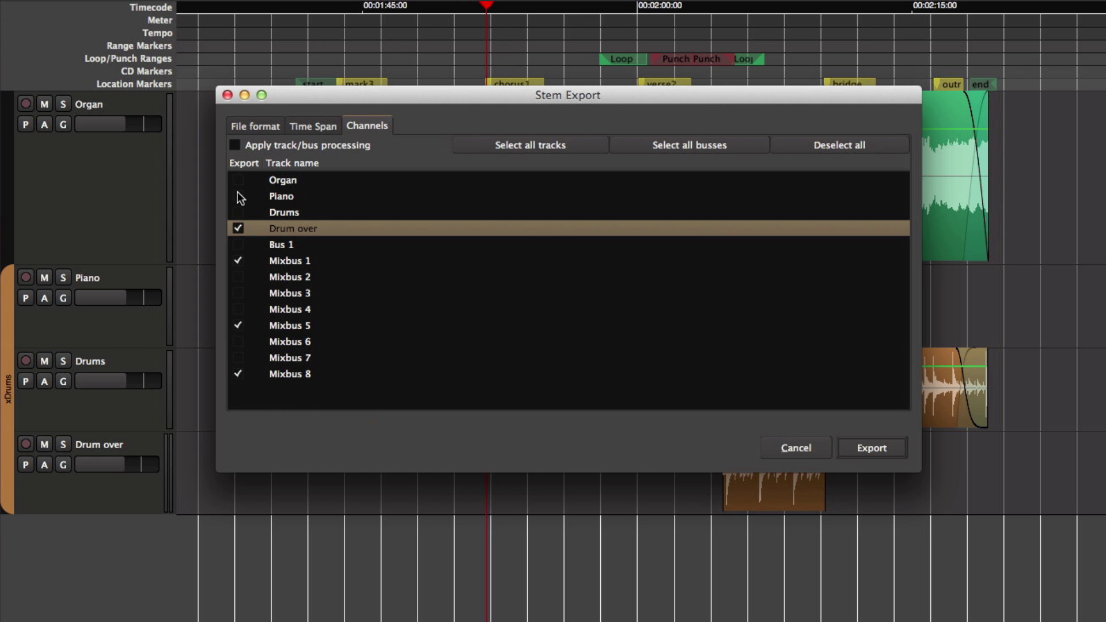
pyautogui.click(239, 196)
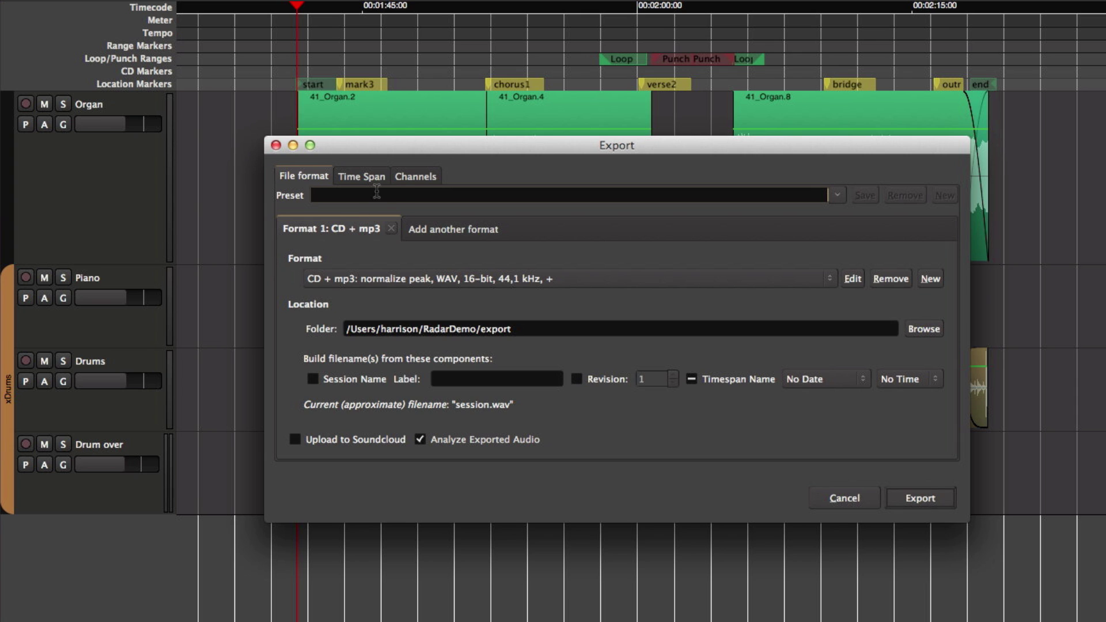
# - Set the export to one channel and test Master's output, restoring Out-1, then view Time Span
pyautogui.click(423, 178)
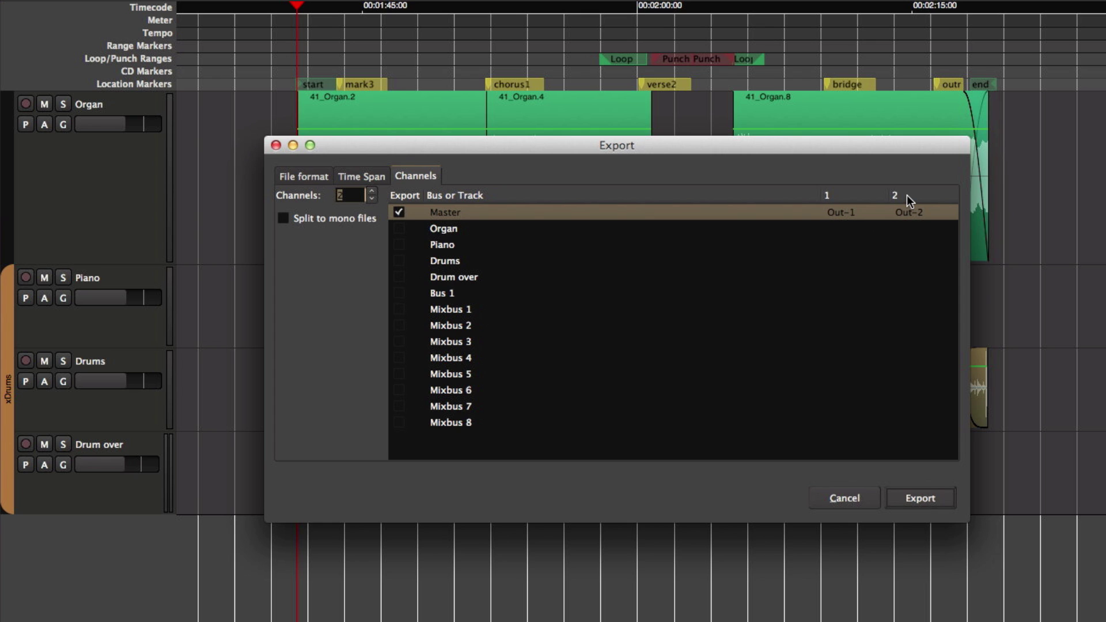
pyautogui.click(373, 198)
pyautogui.click(911, 212)
pyautogui.click(915, 230)
pyautogui.click(912, 195)
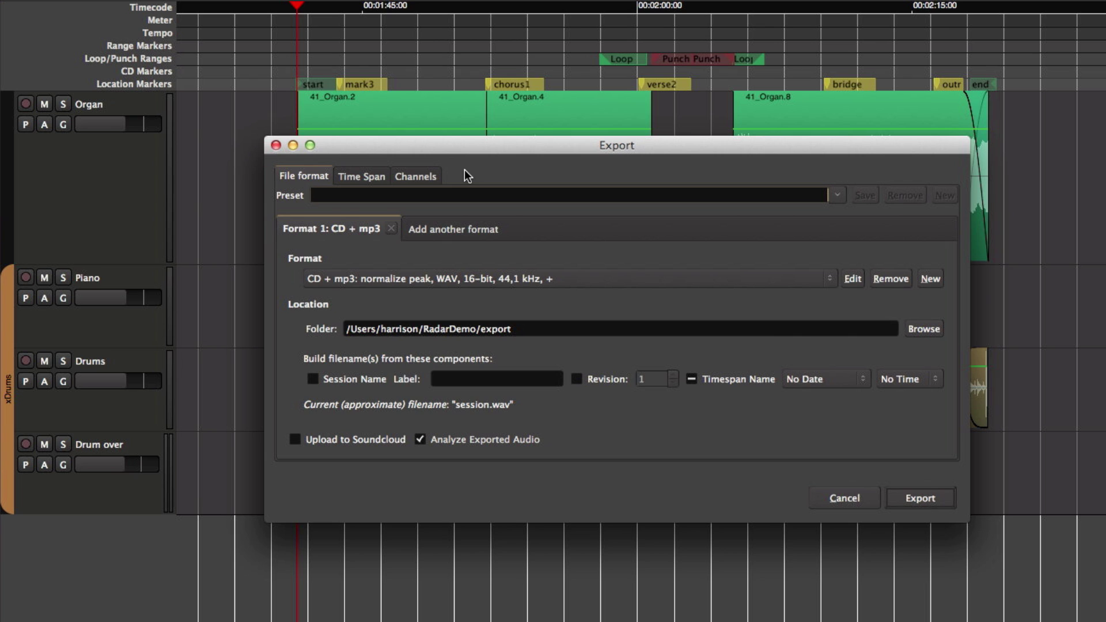
pyautogui.click(358, 177)
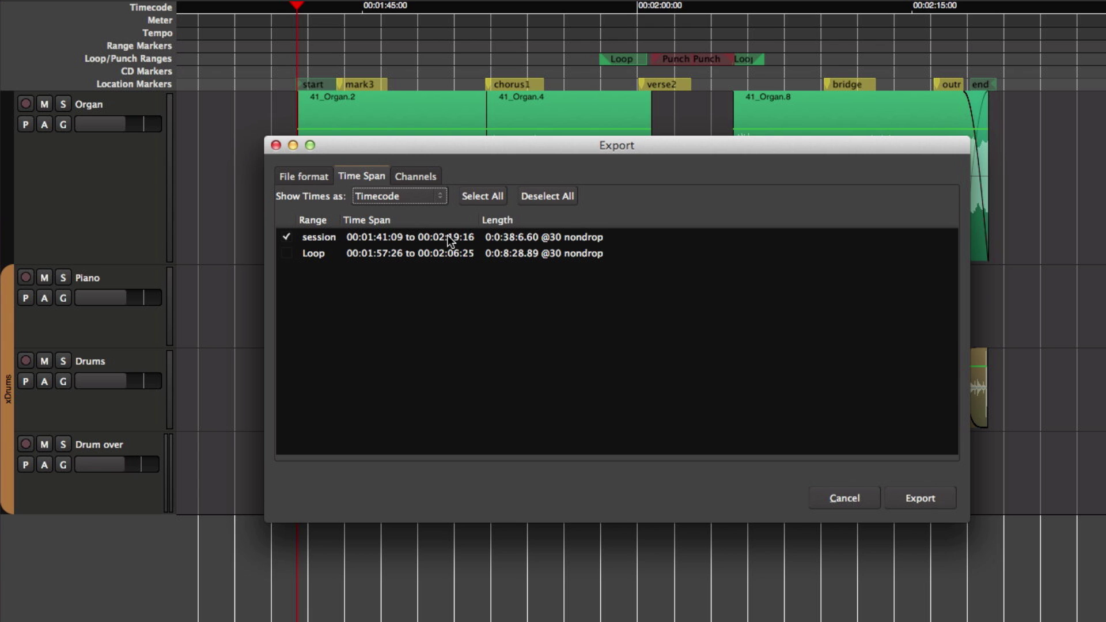
# - Display export time spans as Minutes:Seconds
pyautogui.click(409, 174)
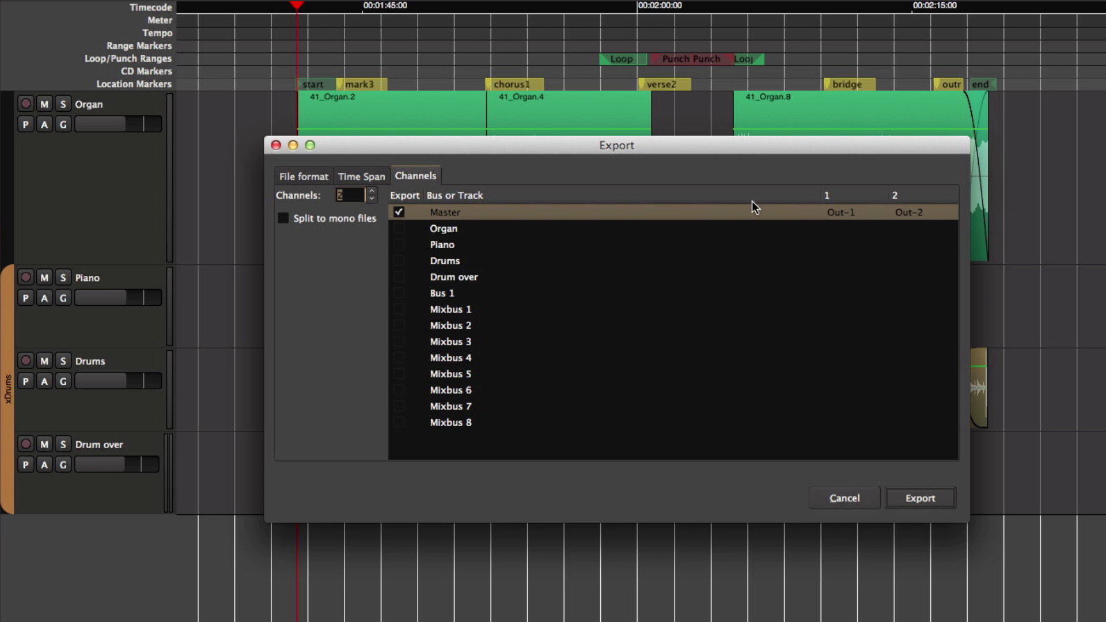
pyautogui.click(363, 176)
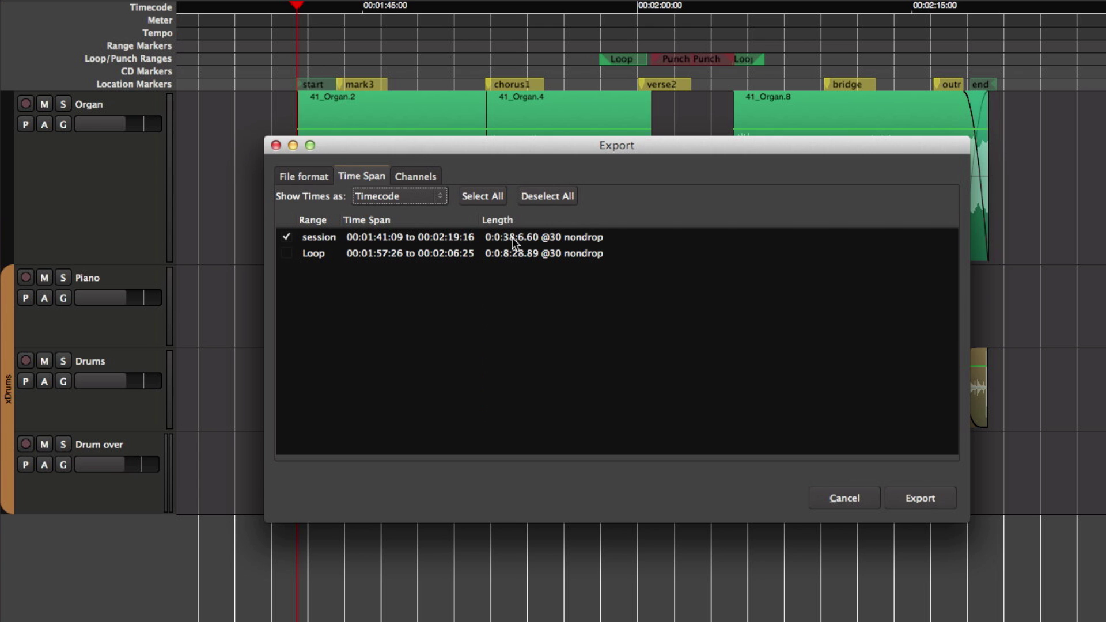
pyautogui.click(401, 196)
pyautogui.click(398, 213)
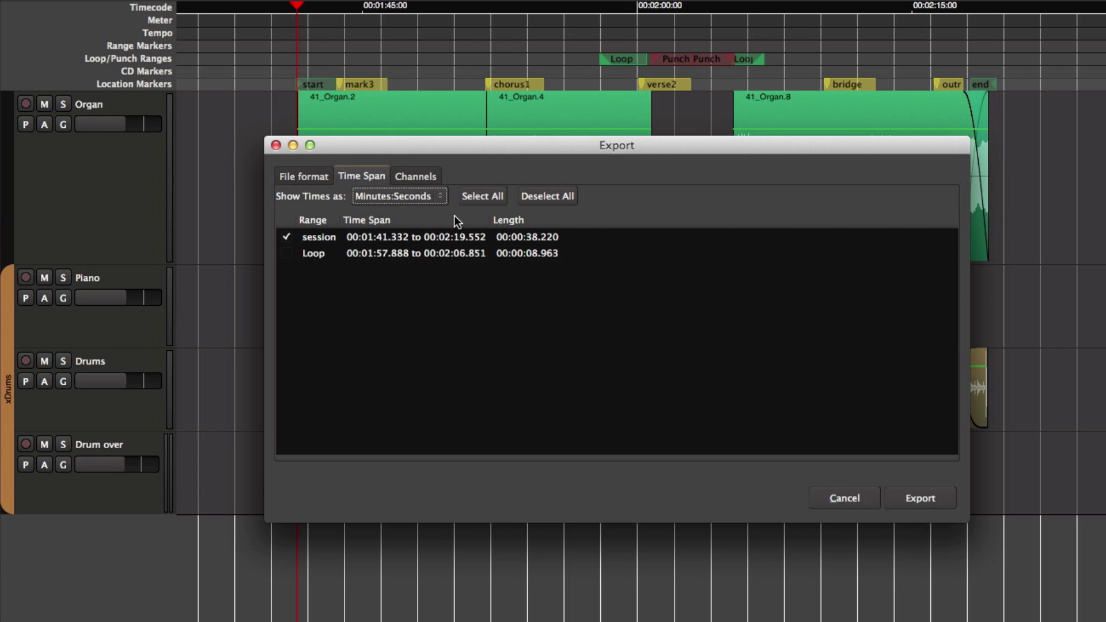
# - Try the Loop, session and Select All checkboxes, leaving only the session range ticked
pyautogui.click(288, 254)
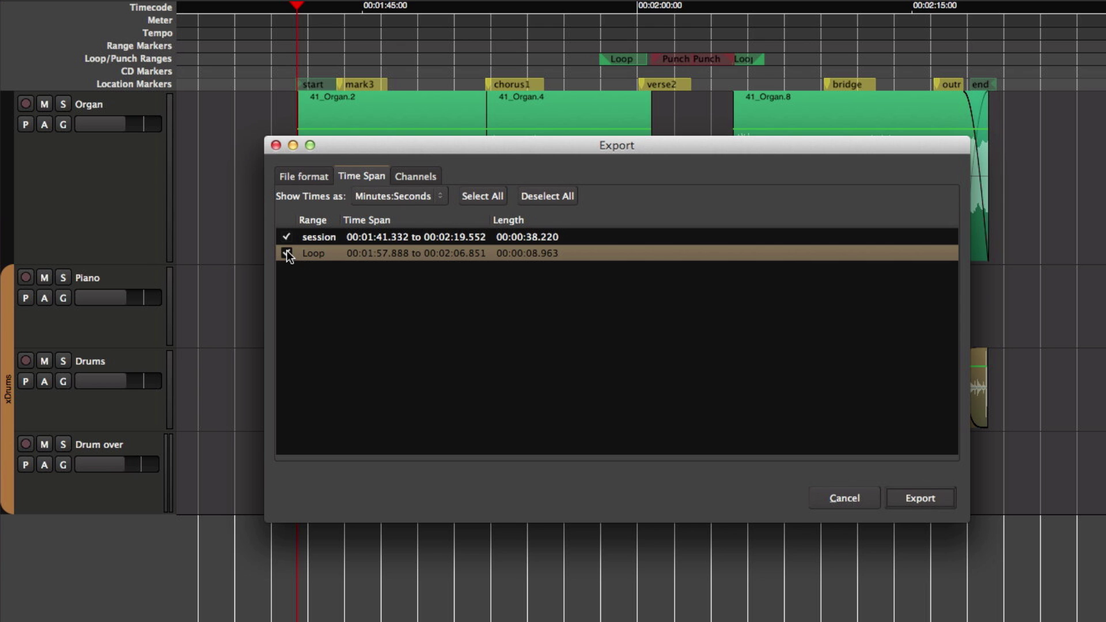
pyautogui.click(288, 237)
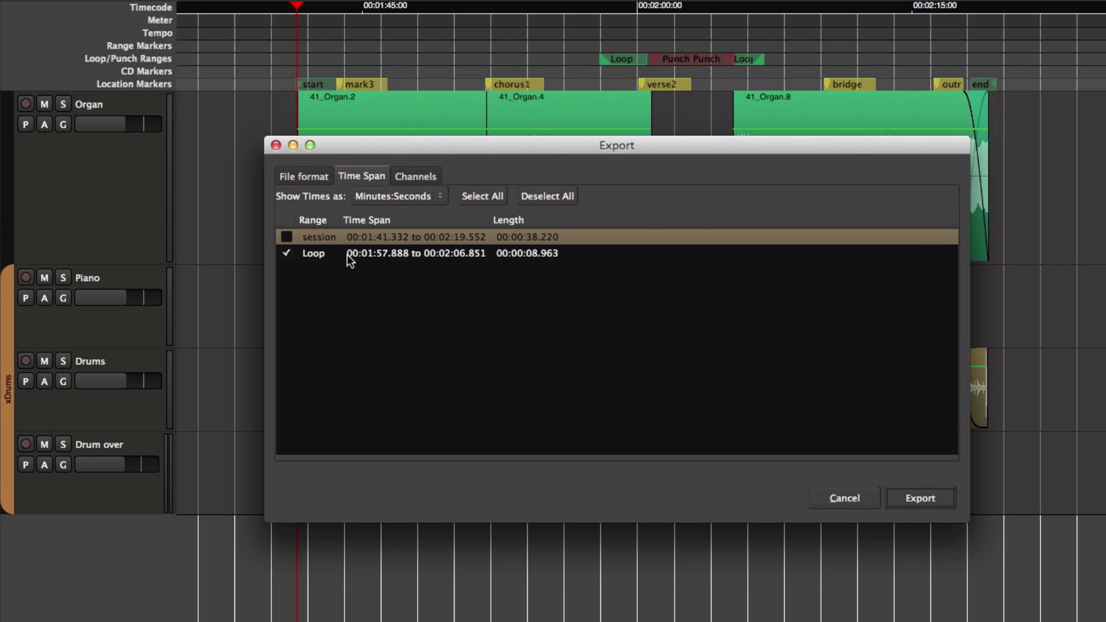
pyautogui.click(287, 252)
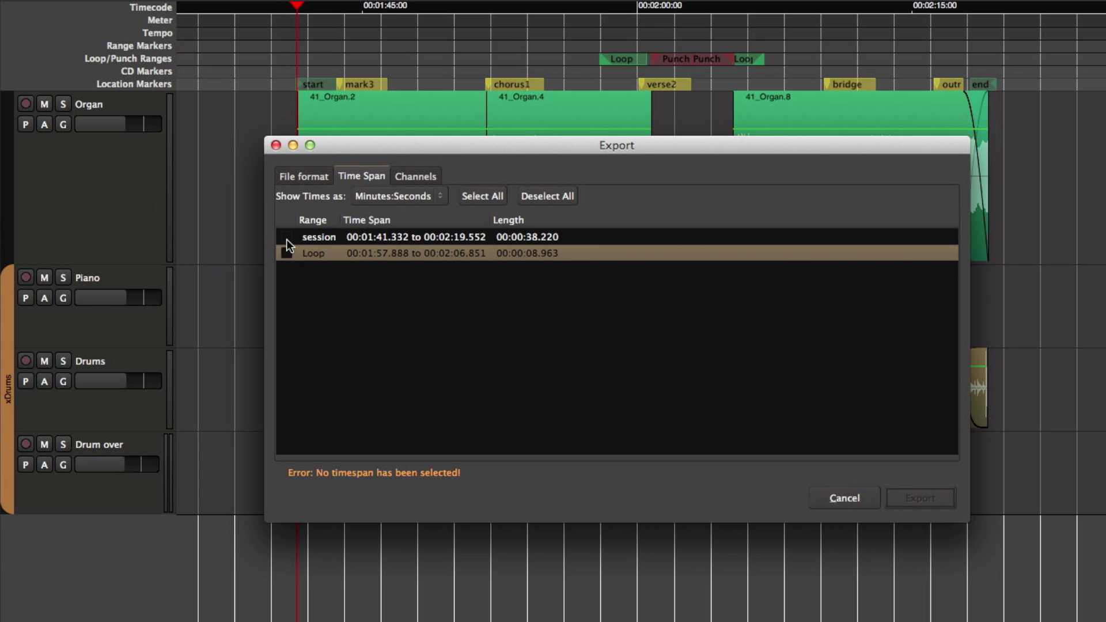
pyautogui.click(470, 198)
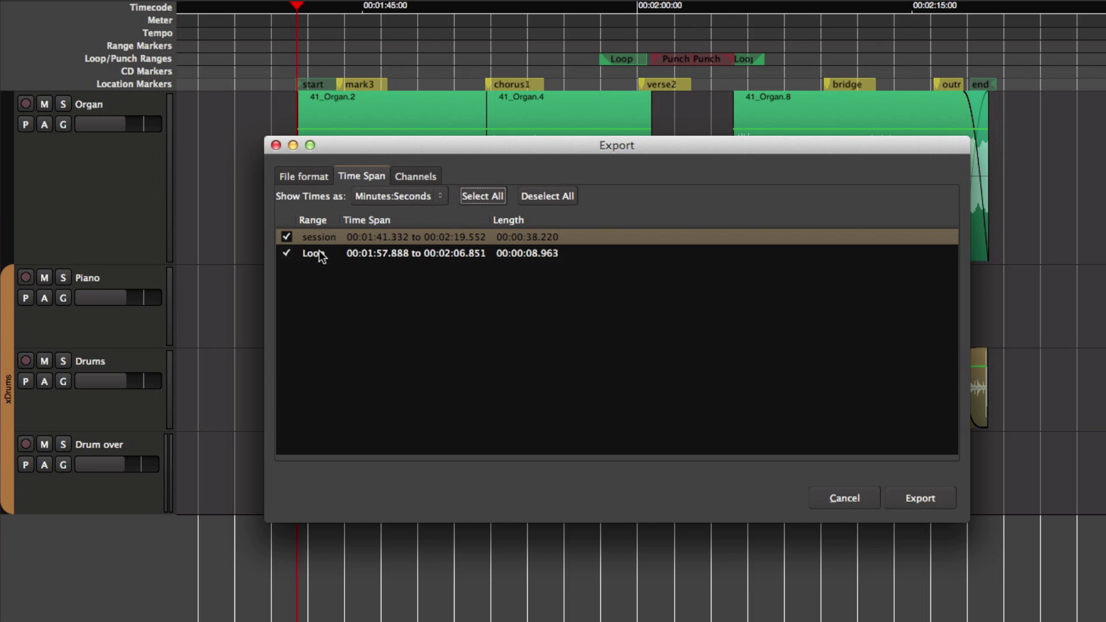
pyautogui.click(286, 254)
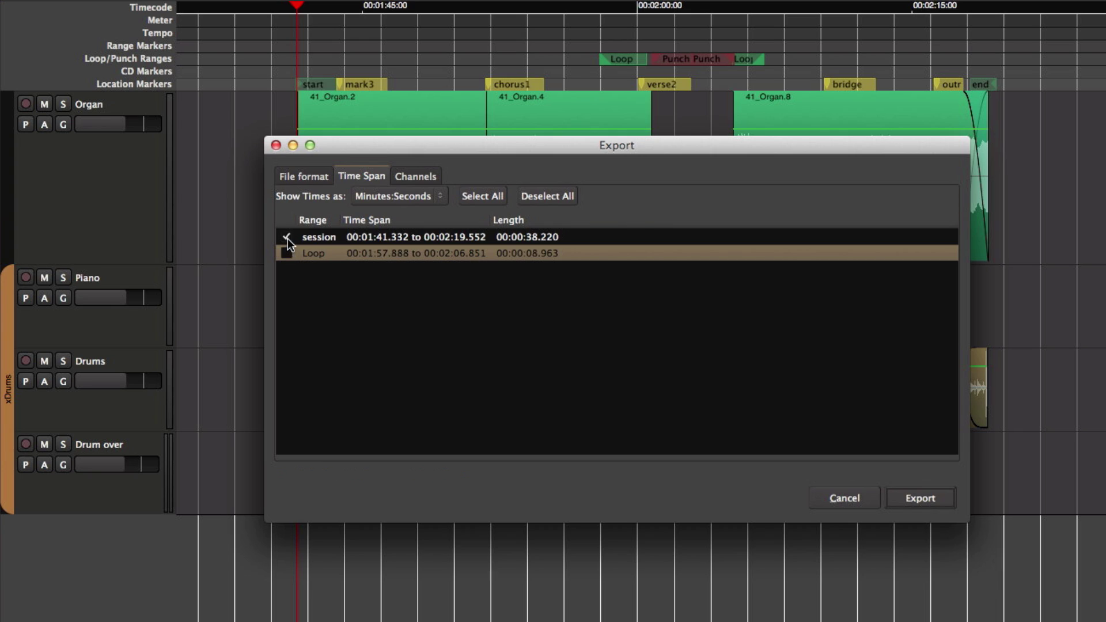
pyautogui.click(288, 239)
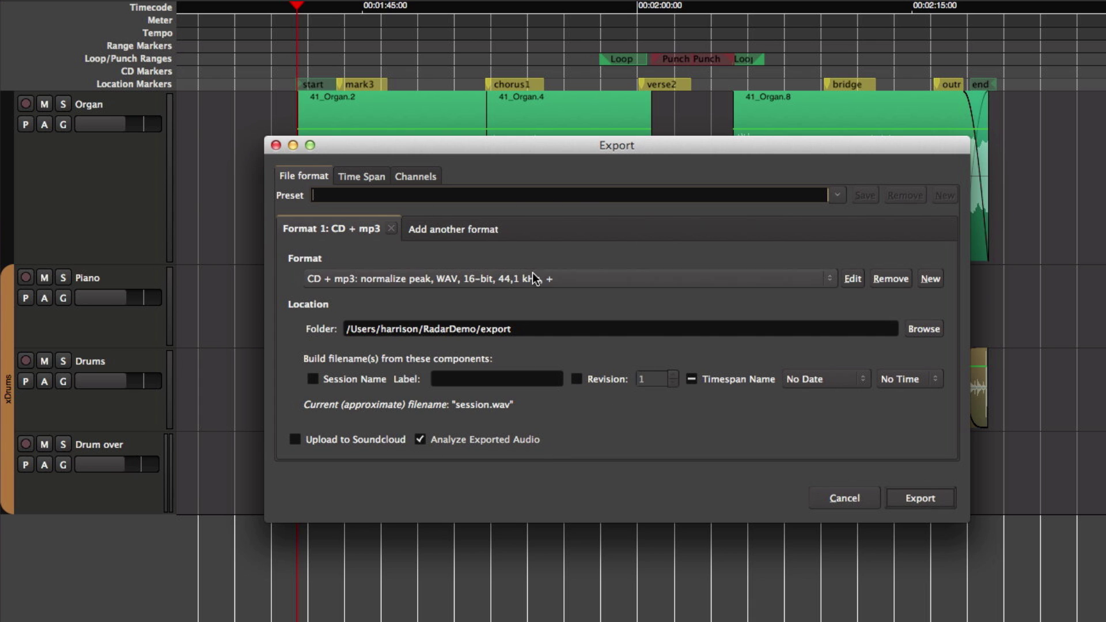
# - Add Format 2 beside CD + mp3 and choose FLAC 24 bit as its format
pyautogui.click(330, 226)
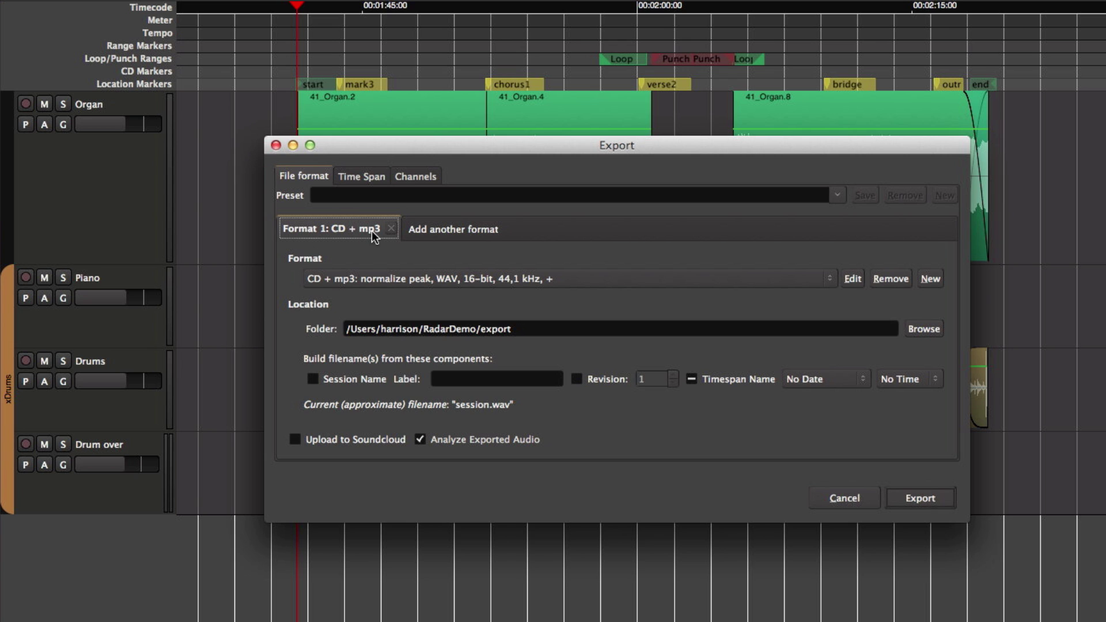
pyautogui.click(457, 228)
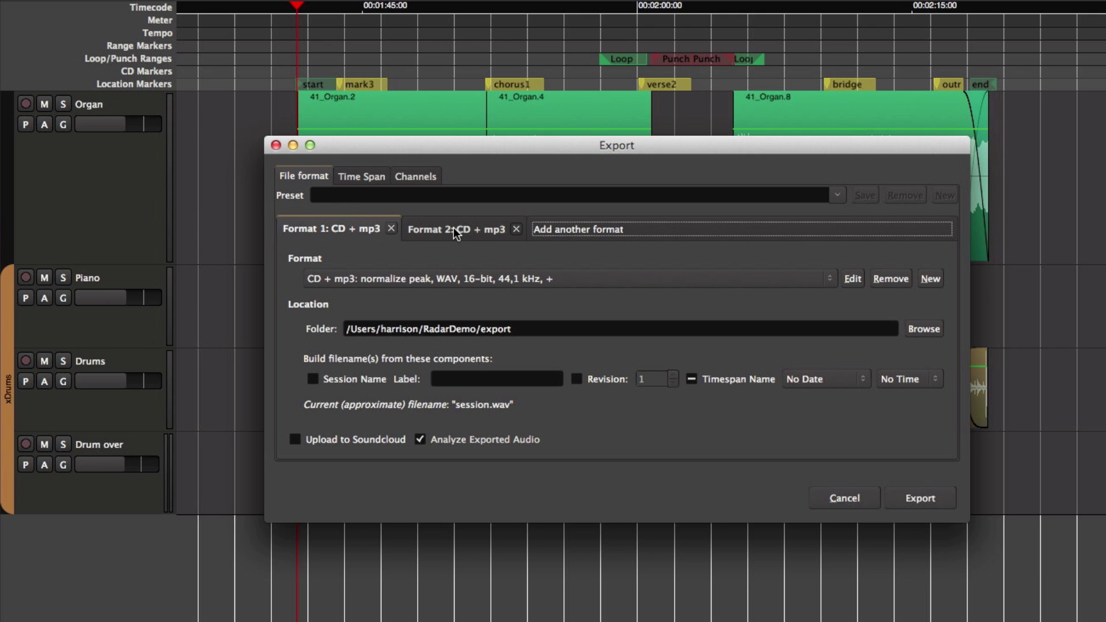
pyautogui.click(454, 227)
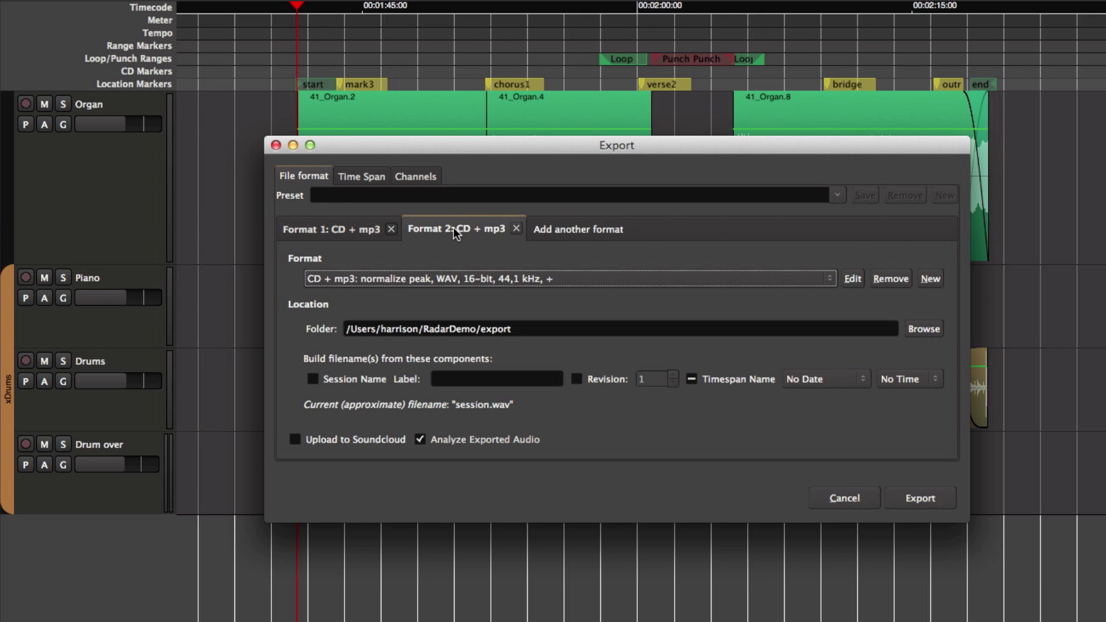
pyautogui.click(428, 277)
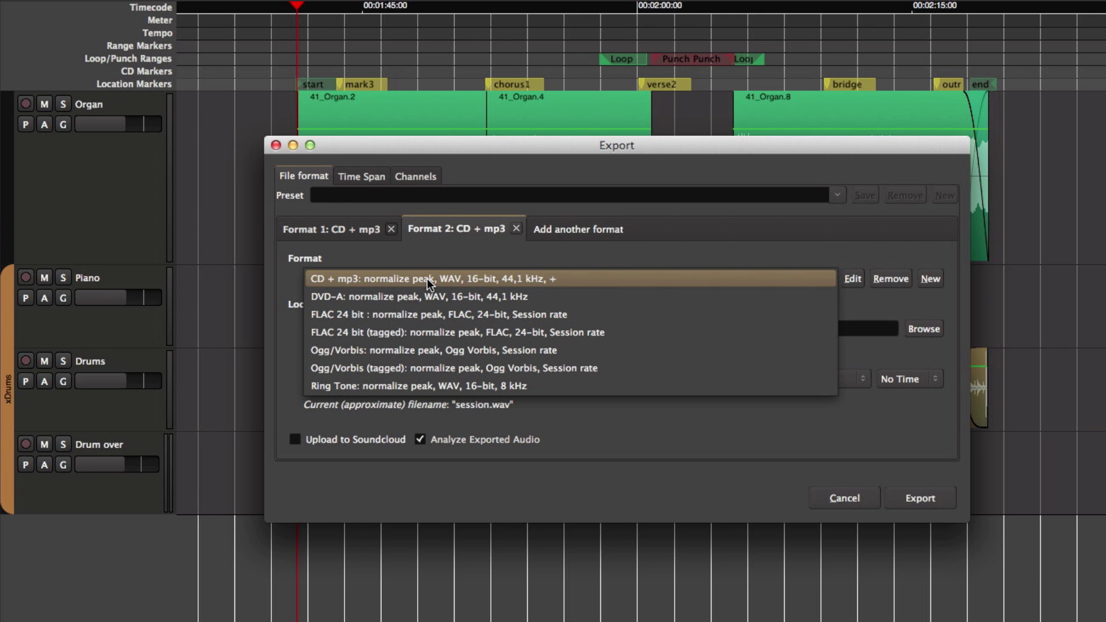
pyautogui.click(414, 315)
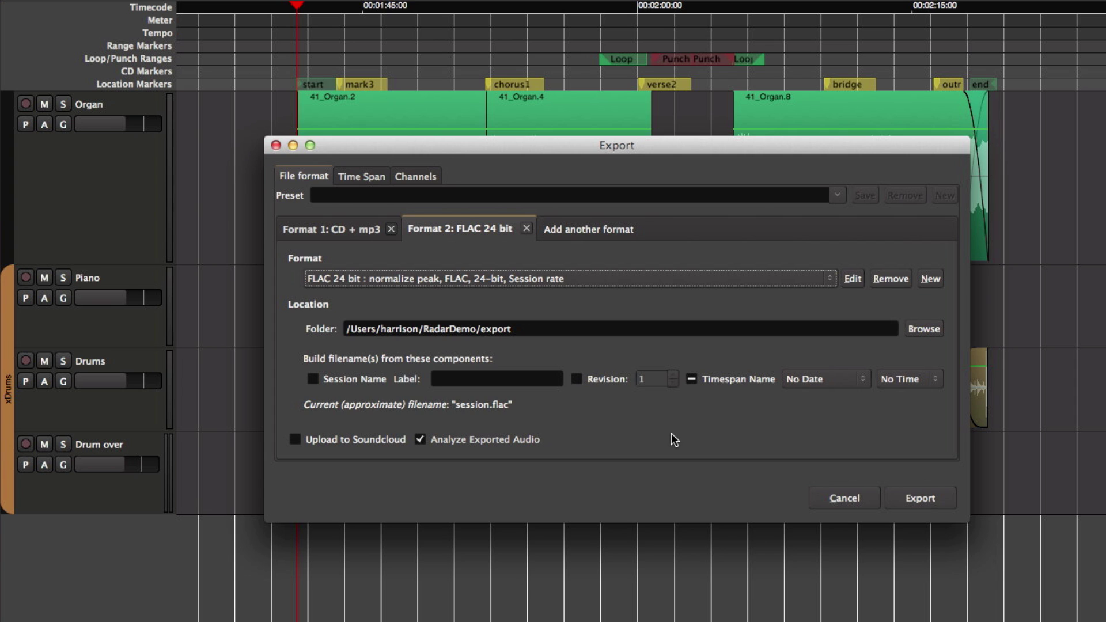
# - Save the settings as a new preset, remove FLAC 24 bit, and switch the remaining format to DVD-A
pyautogui.click(461, 195)
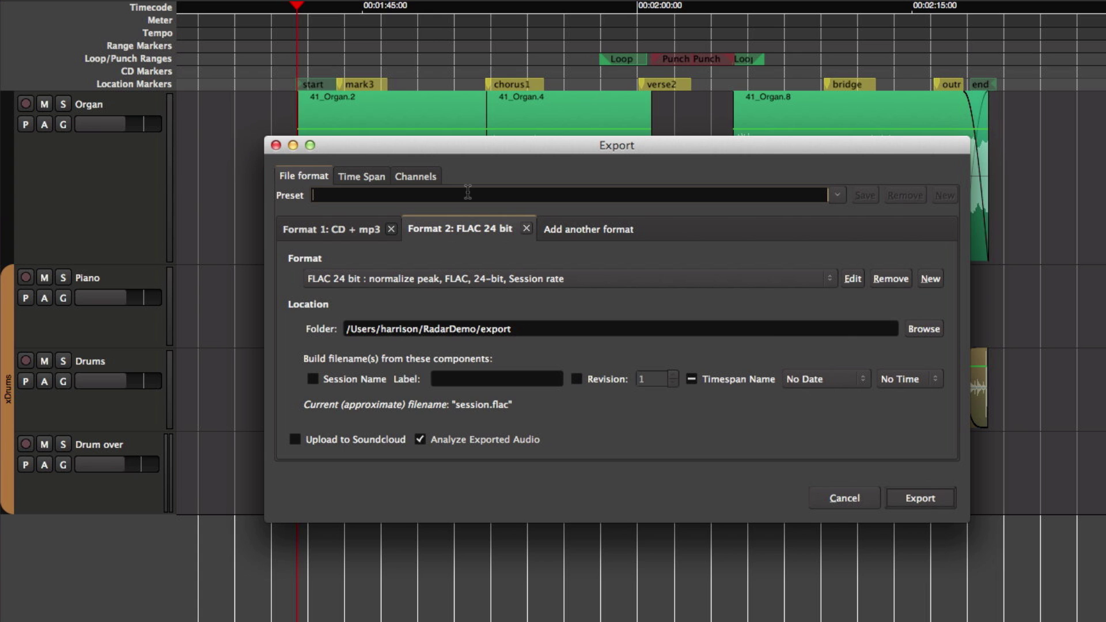
pyautogui.write('Record')
pyautogui.write(' Label deliverables')
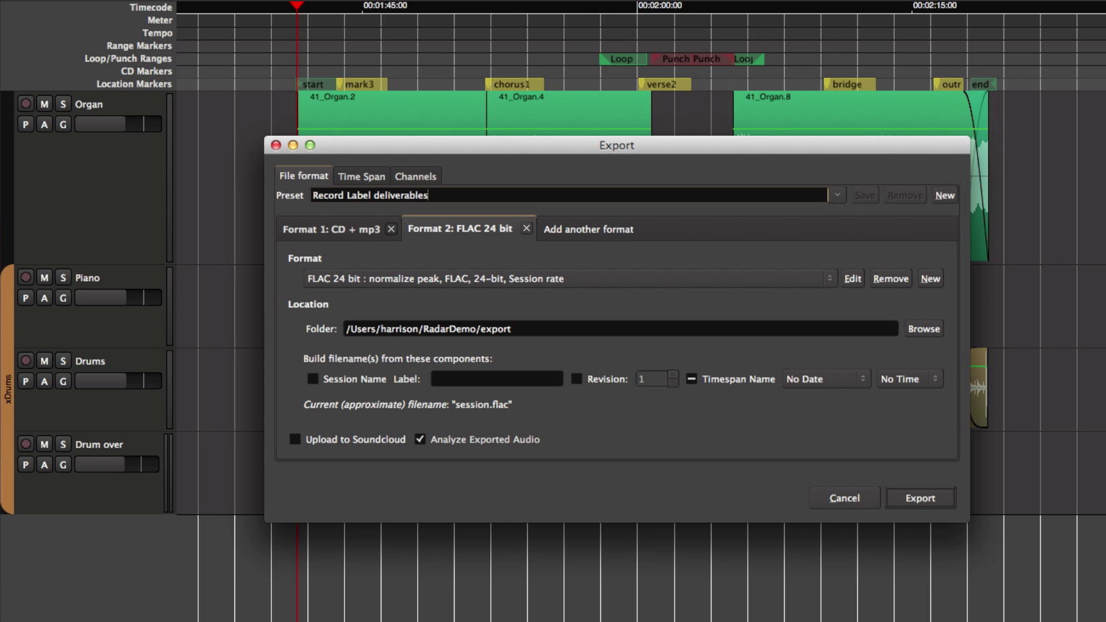
pyautogui.click(945, 196)
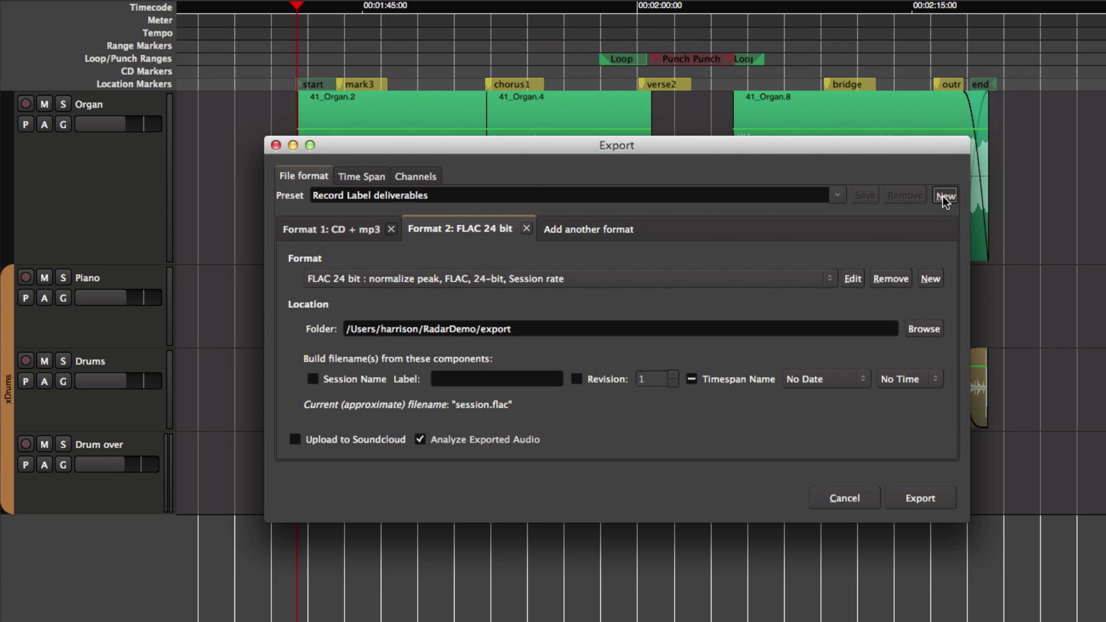
pyautogui.click(526, 229)
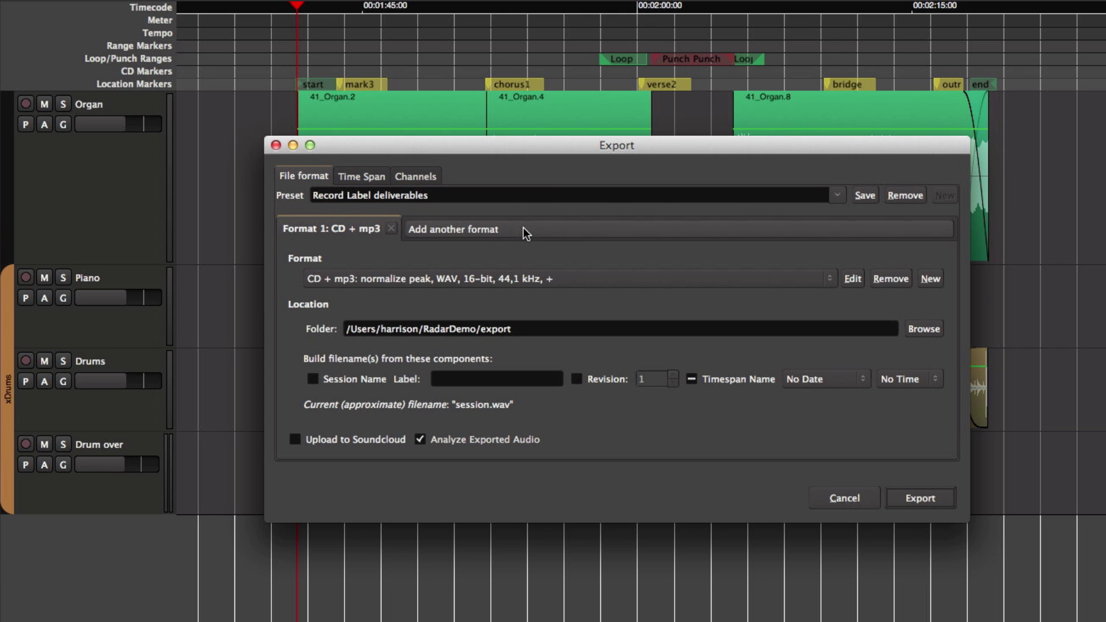
pyautogui.click(369, 280)
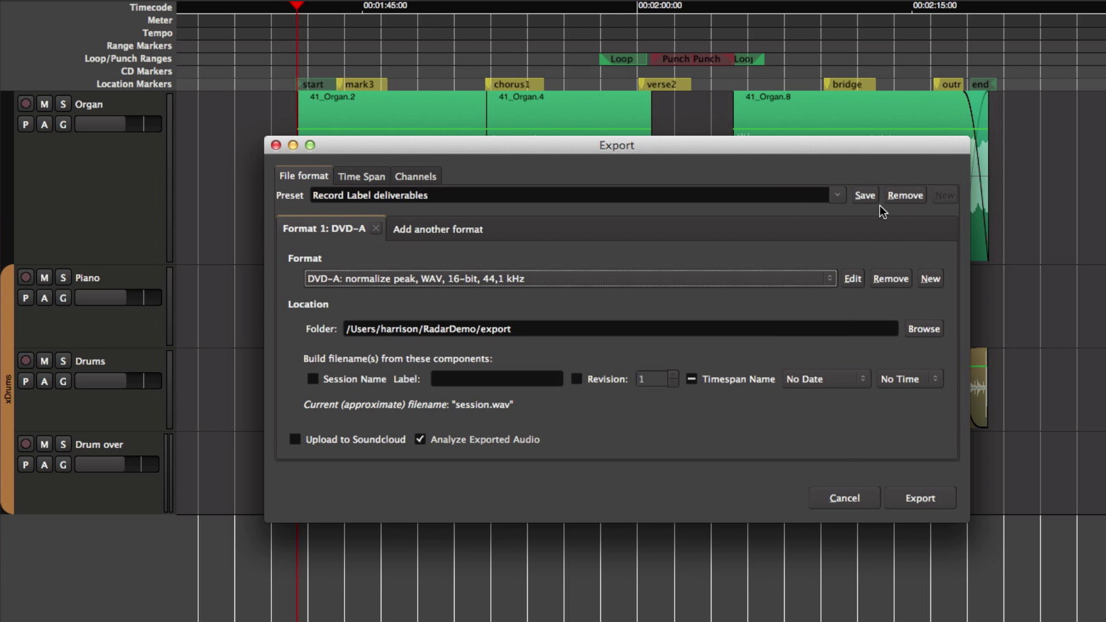
# - Reload the Record Label deliverables preset, remove its FLAC 24 bit format, and show CD + mp3
pyautogui.click(837, 196)
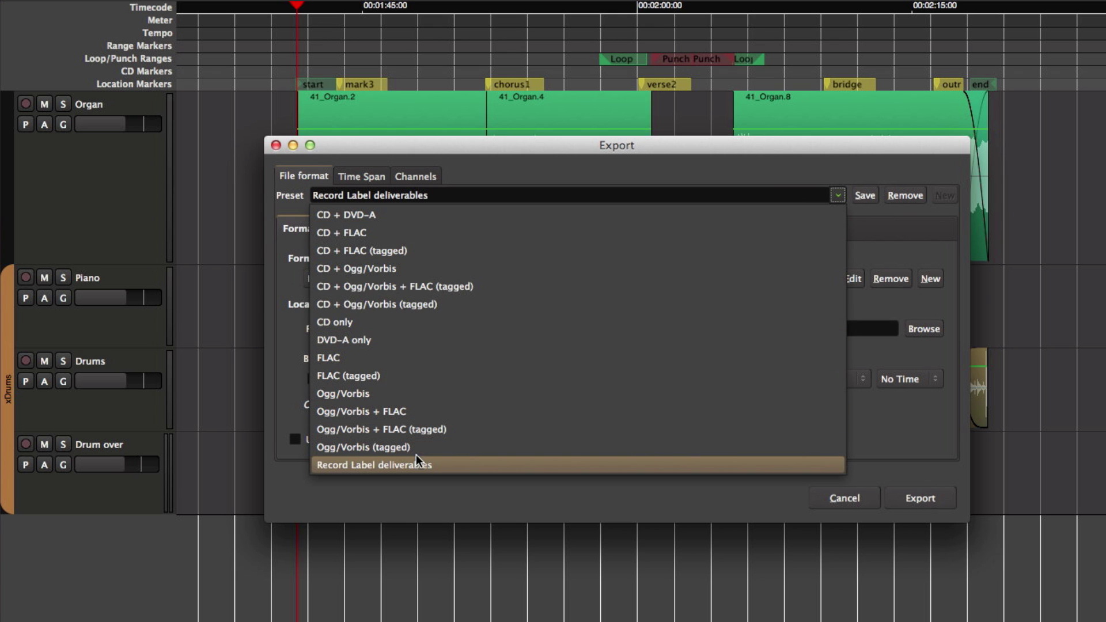
pyautogui.click(429, 464)
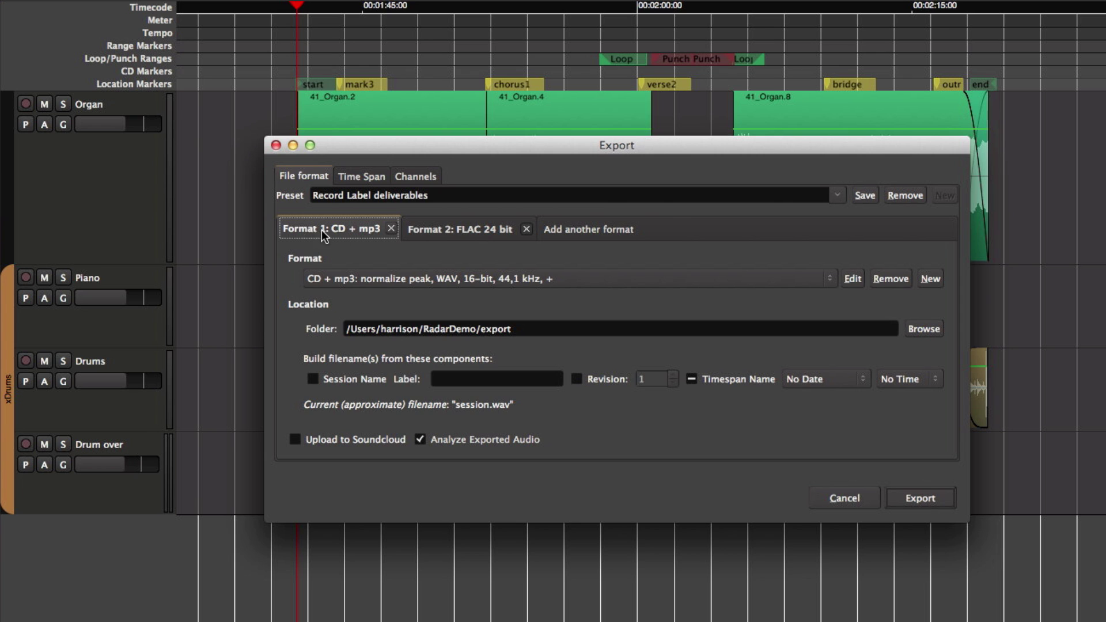
pyautogui.click(443, 230)
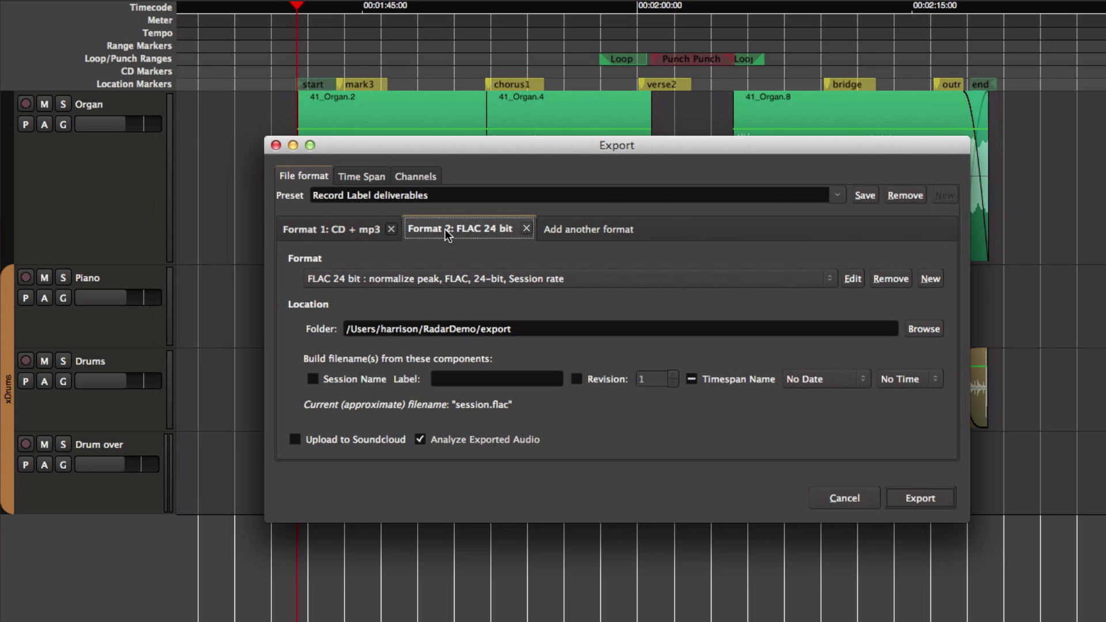
pyautogui.click(525, 230)
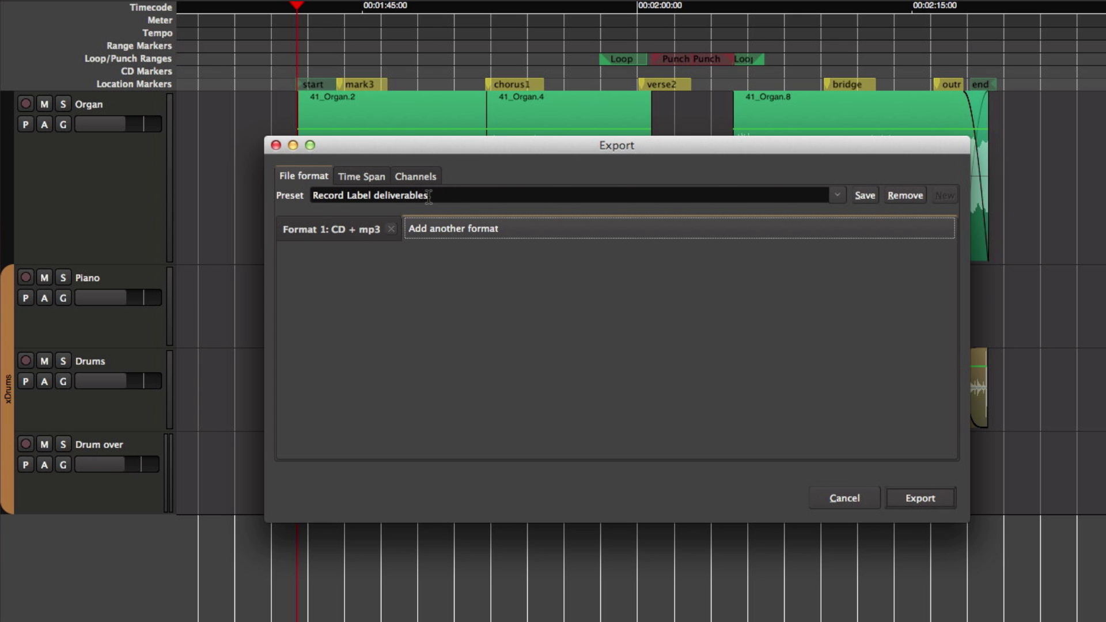
pyautogui.click(335, 227)
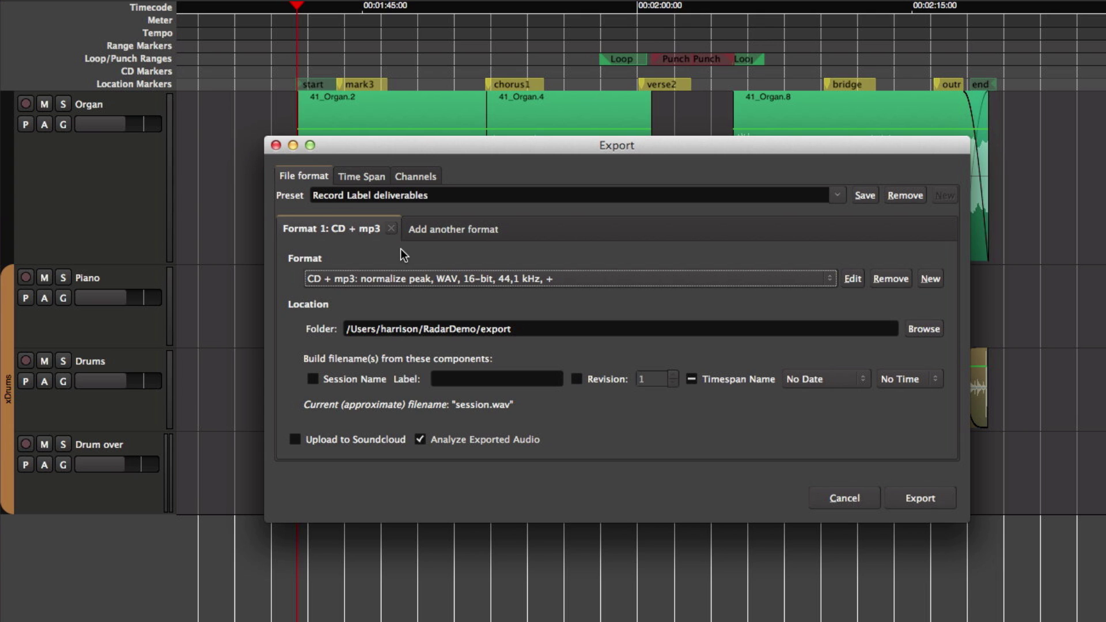
# - Keep CD + mp3 as the format preset and open its profile editor
pyautogui.click(358, 279)
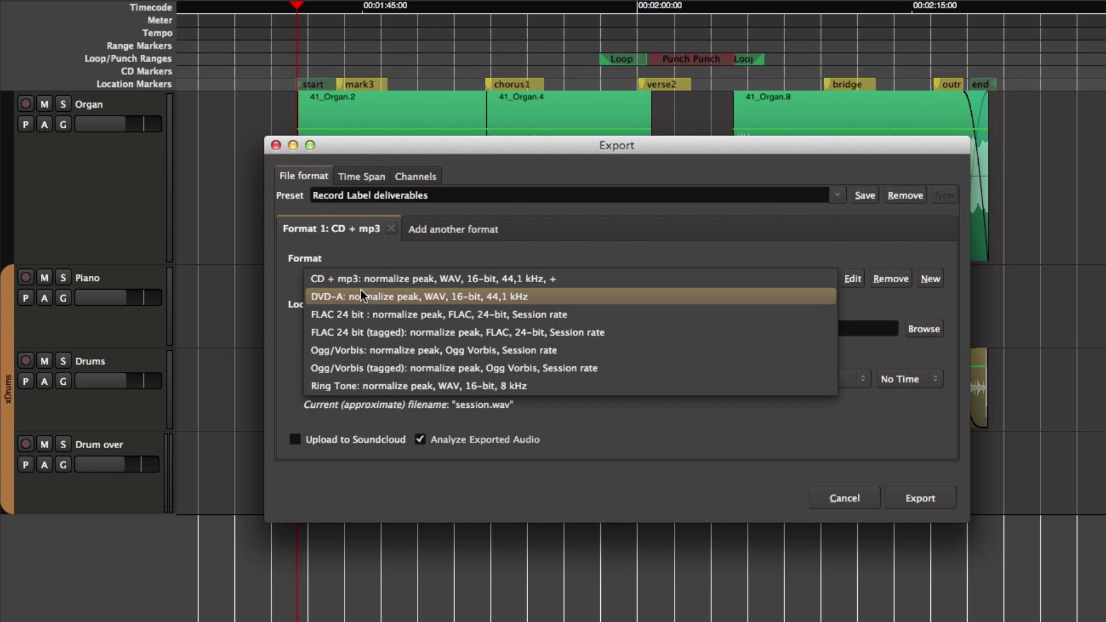
pyautogui.click(355, 255)
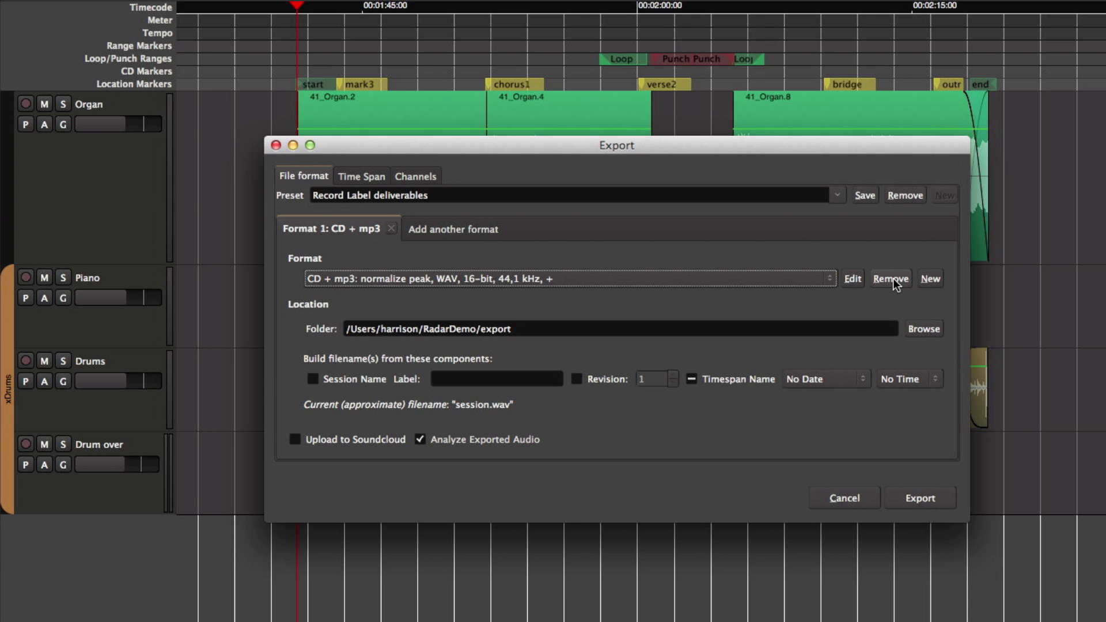
pyautogui.click(851, 280)
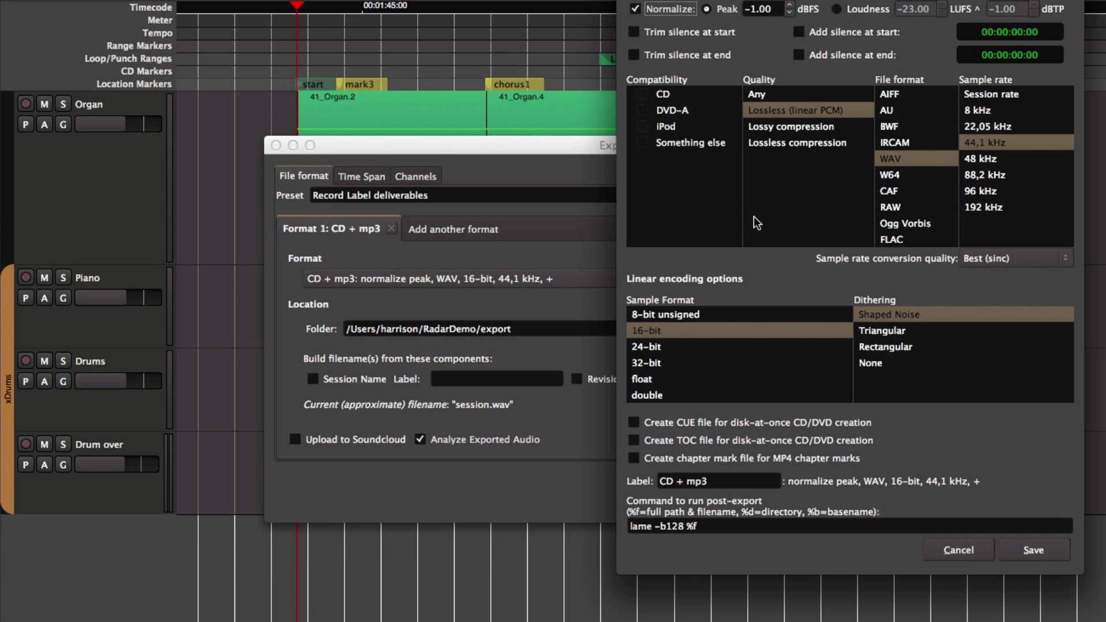
# - Bring the profile window into view and set Normalize to Loudness (−23 LUFS, −1 dBTP)
pyautogui.moveTo(738, 0); pyautogui.dragTo(618, 7)
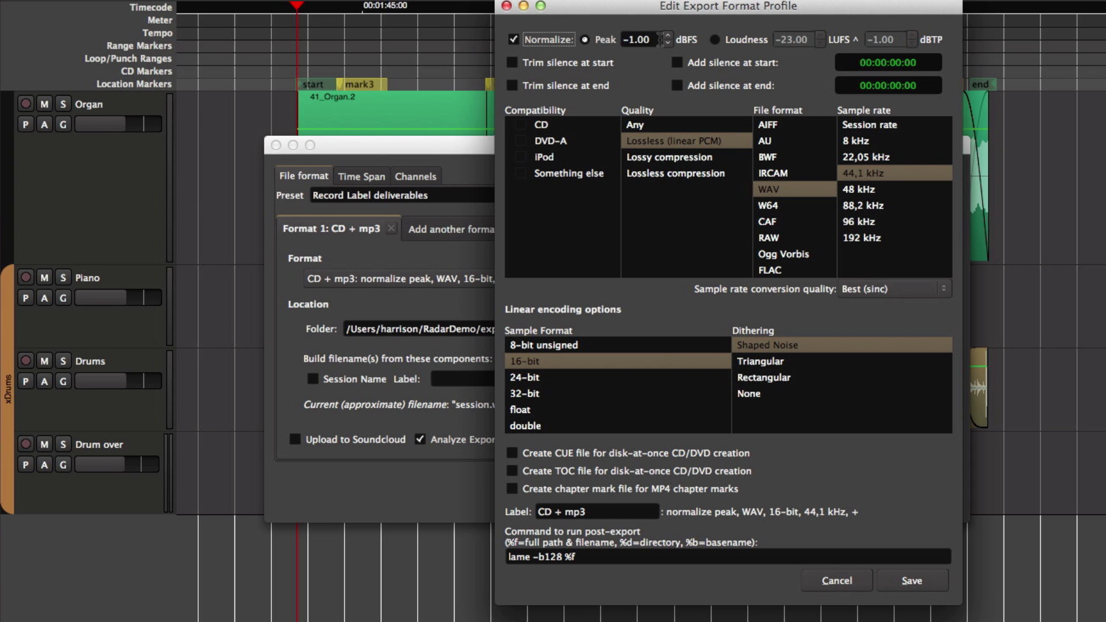
pyautogui.click(716, 39)
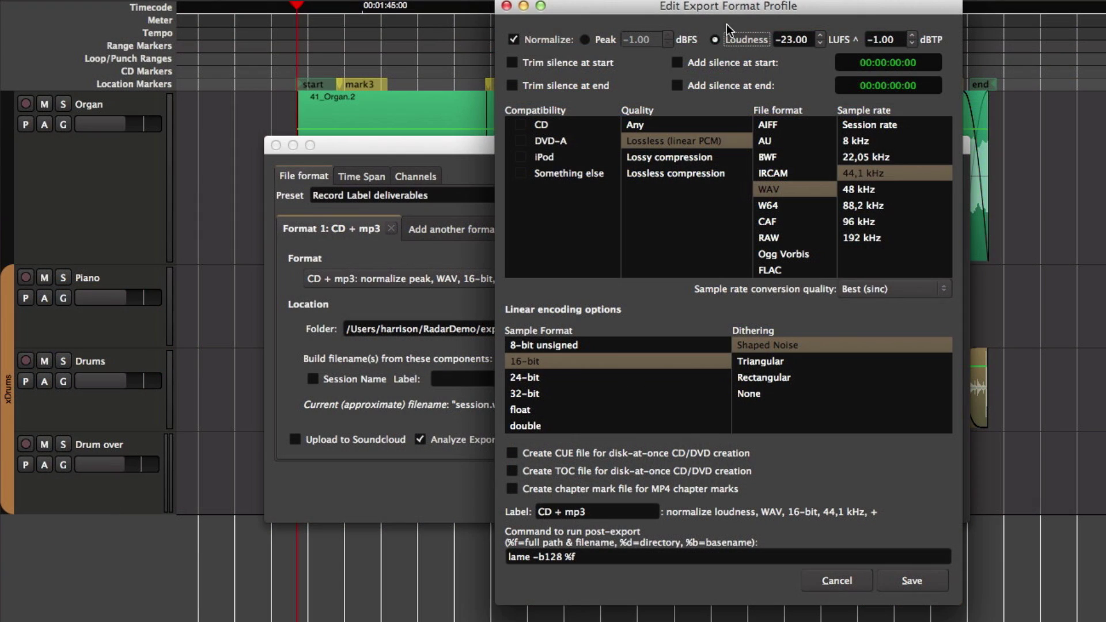
# - Trim silence at start and end, add 00:00:01:00 leading silence, and enable end silence
pyautogui.click(542, 61)
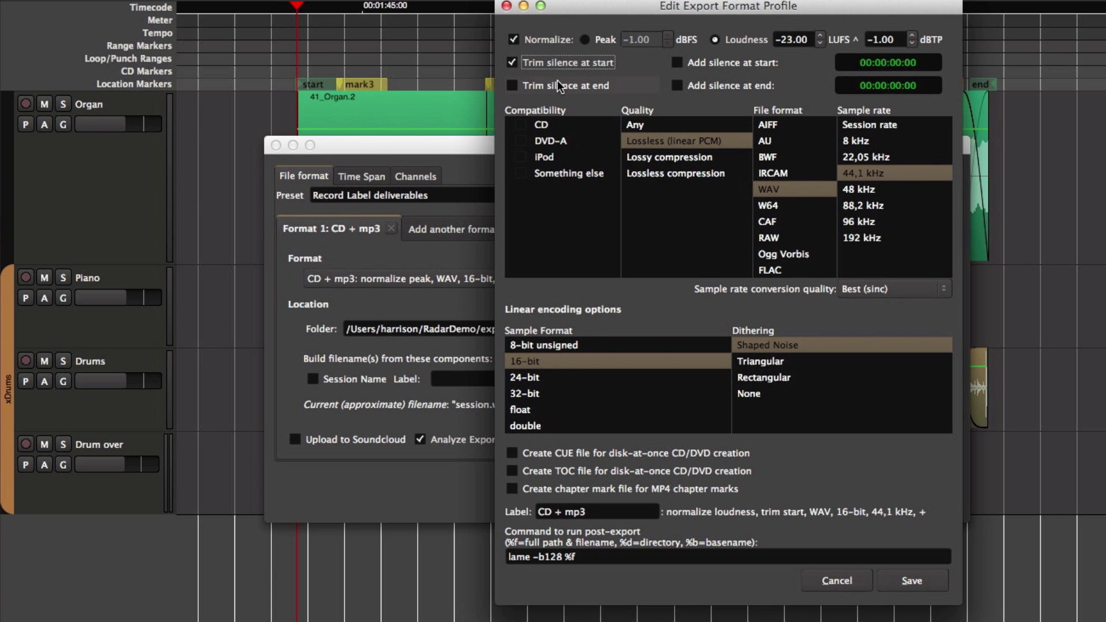
pyautogui.click(555, 85)
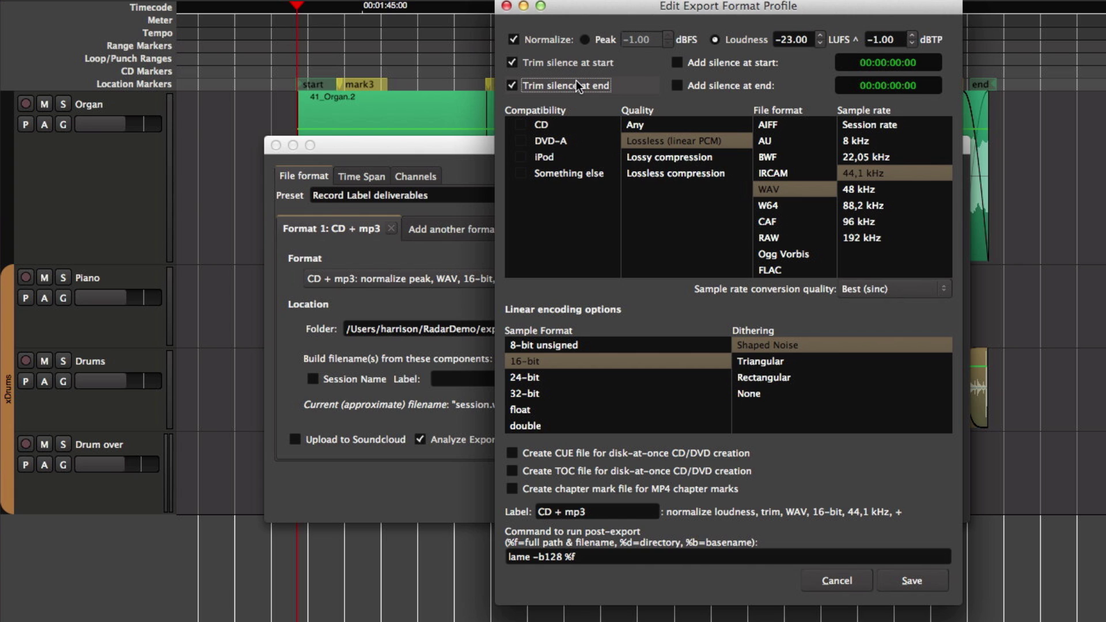
pyautogui.press('Tab')
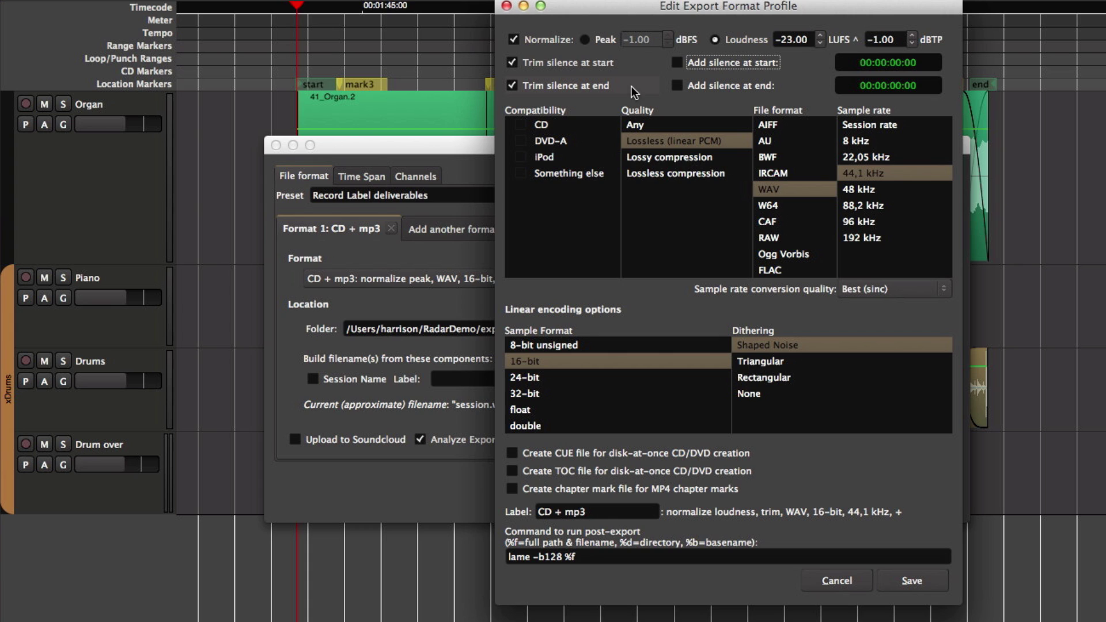
pyautogui.click(721, 60)
pyautogui.click(868, 63)
pyautogui.write('100')
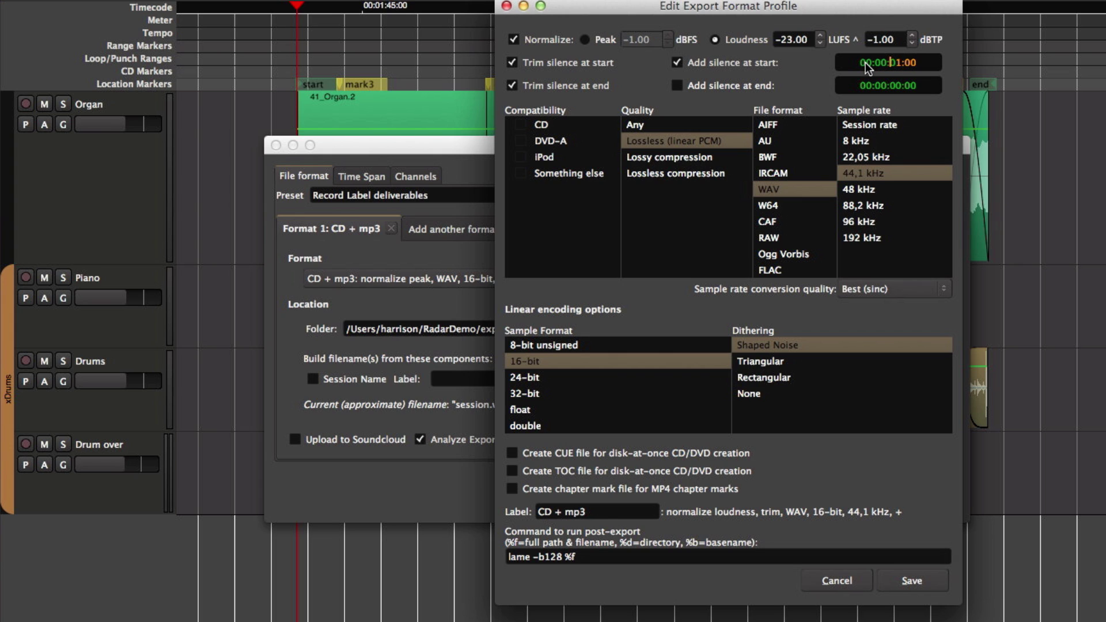
pyautogui.press('Return')
pyautogui.click(680, 85)
# - Set the profile to AIFF, 16-bit, 44,1 kHz, leaving CD and DVD-A compatibility unchecked
pyautogui.click(581, 129)
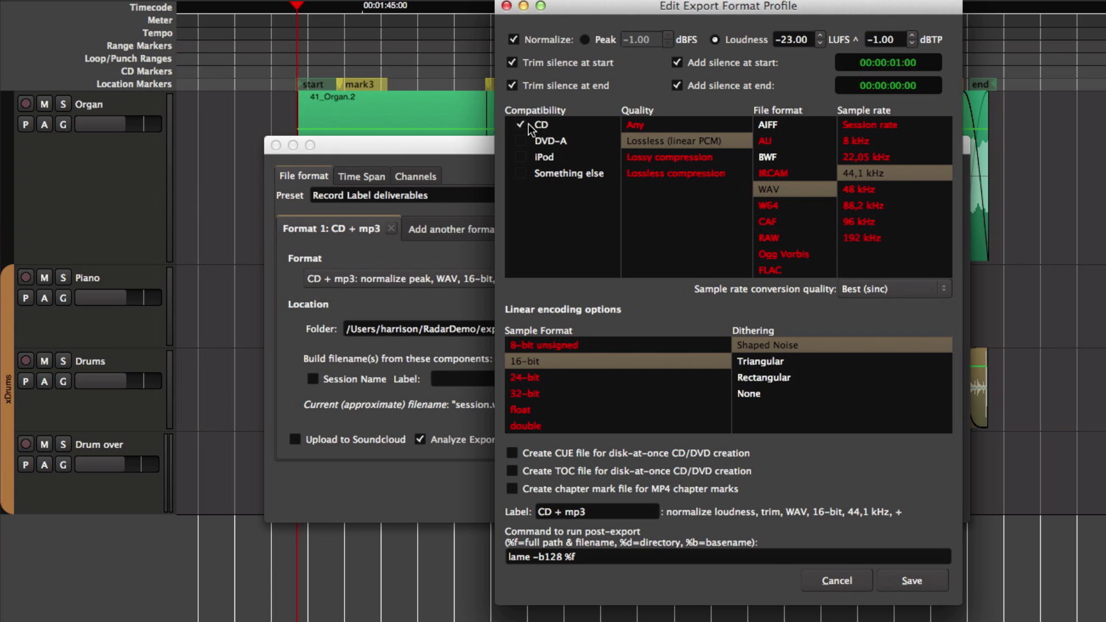
pyautogui.click(642, 141)
pyautogui.click(773, 159)
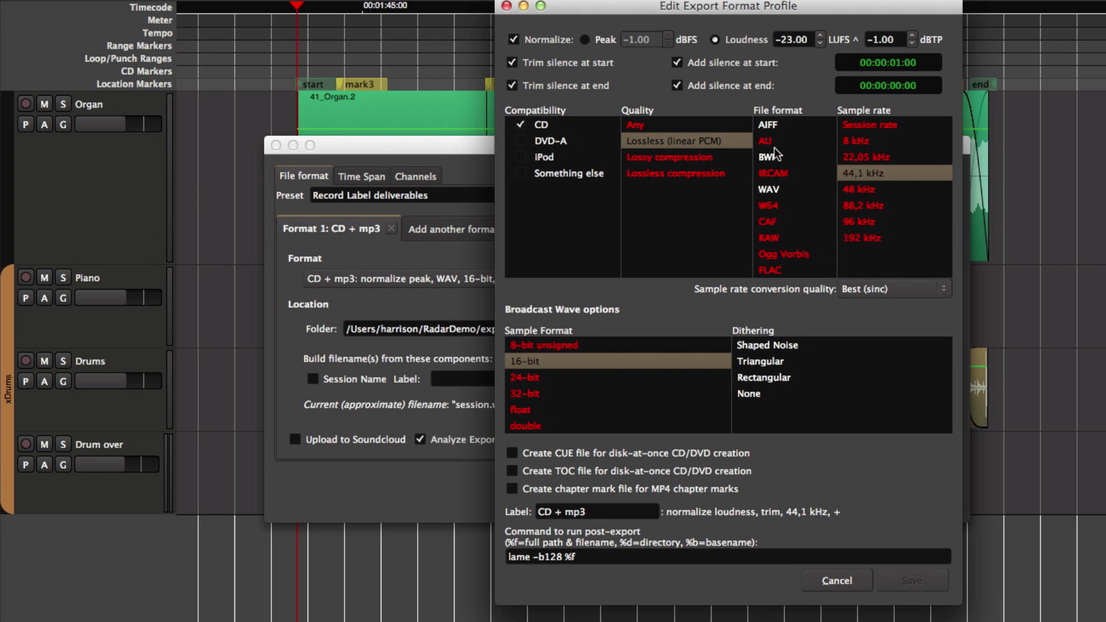
pyautogui.click(777, 123)
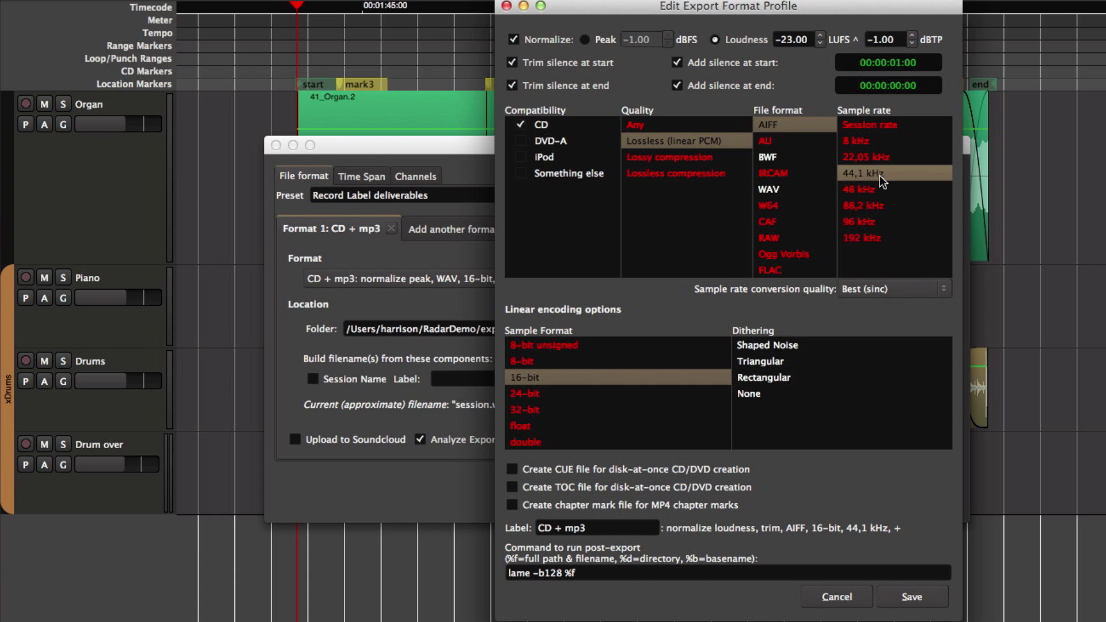
pyautogui.click(521, 125)
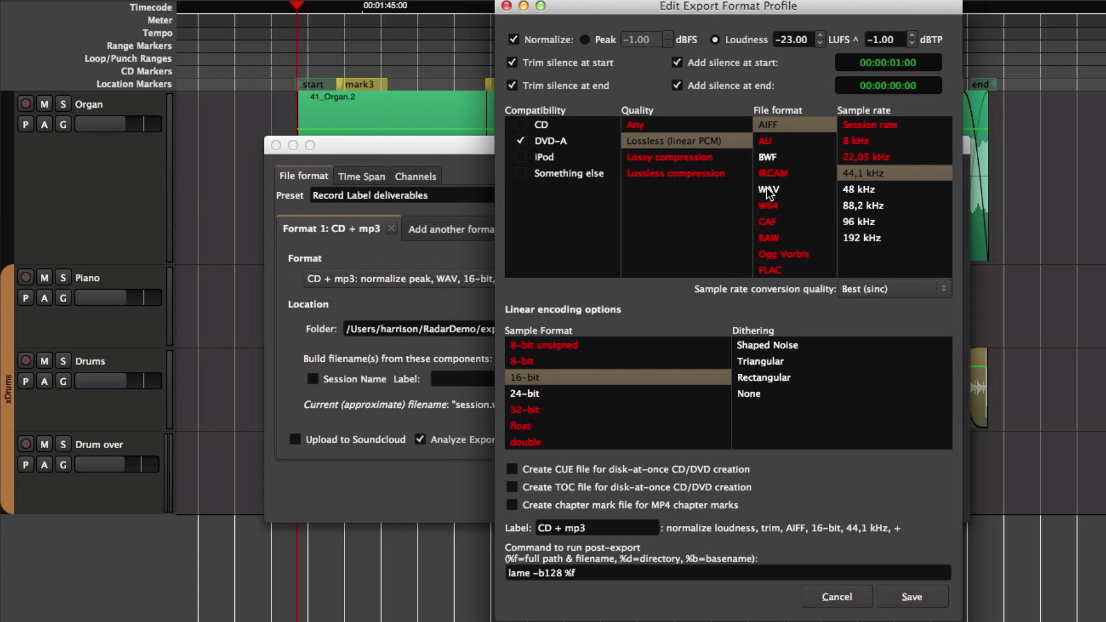
pyautogui.click(867, 189)
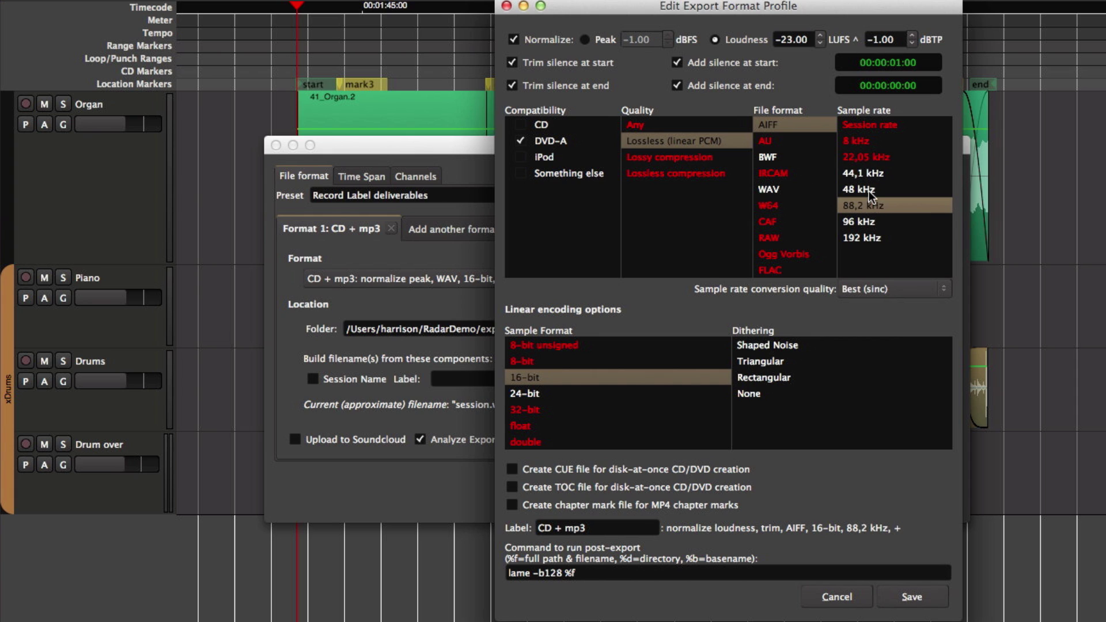
pyautogui.click(869, 192)
pyautogui.click(856, 191)
pyautogui.click(862, 173)
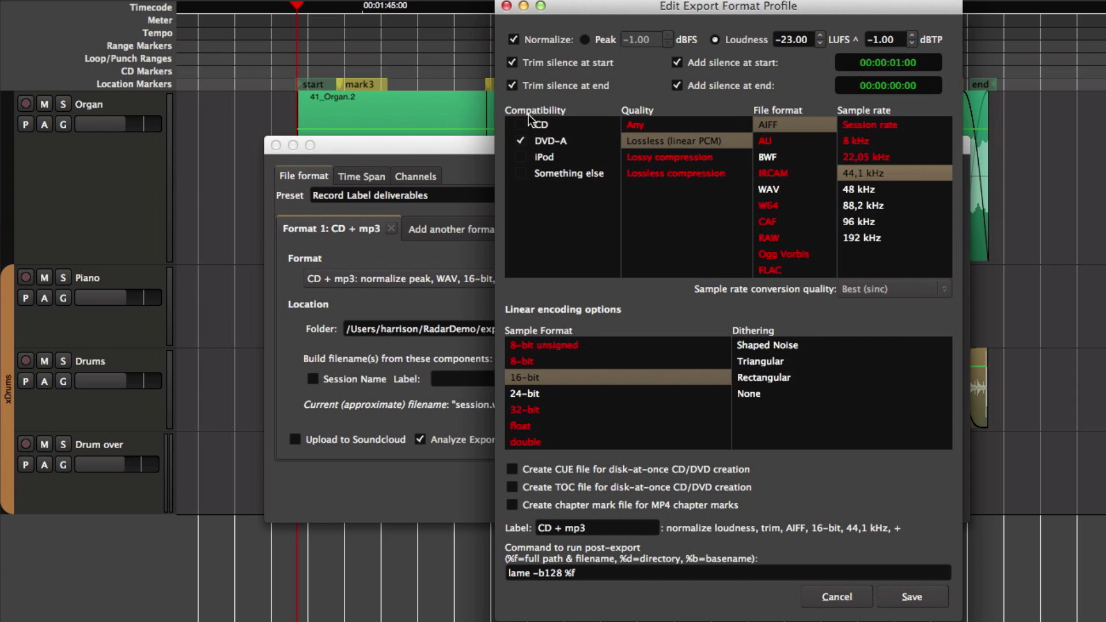
pyautogui.click(521, 140)
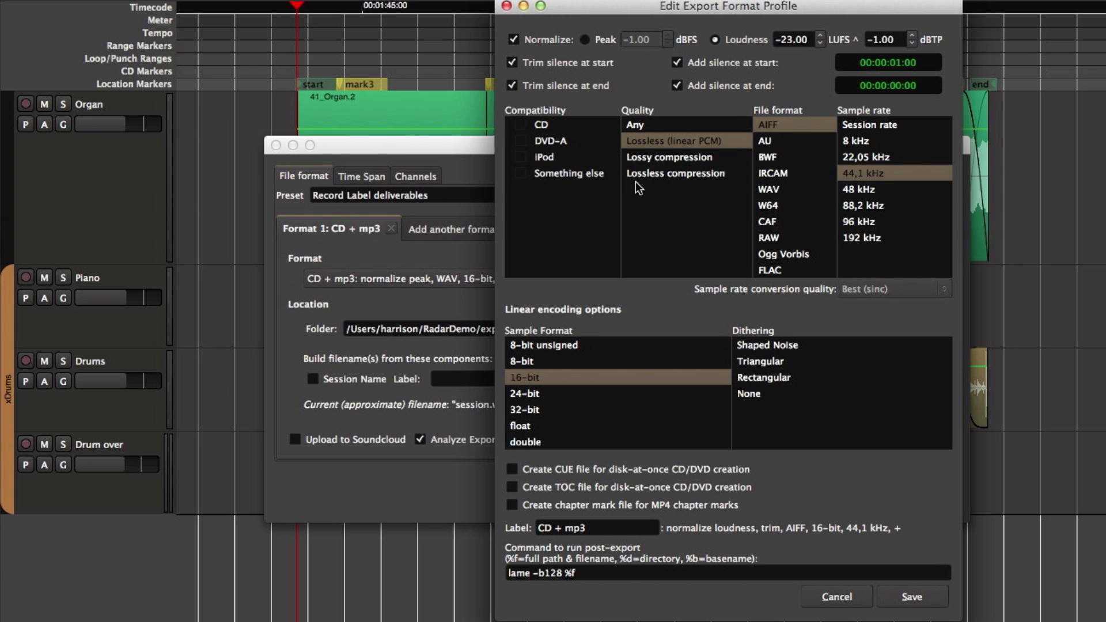
# - Try other quality options, AU and FLAC, then settle on WAV with Lossless (linear PCM)
pyautogui.click(649, 155)
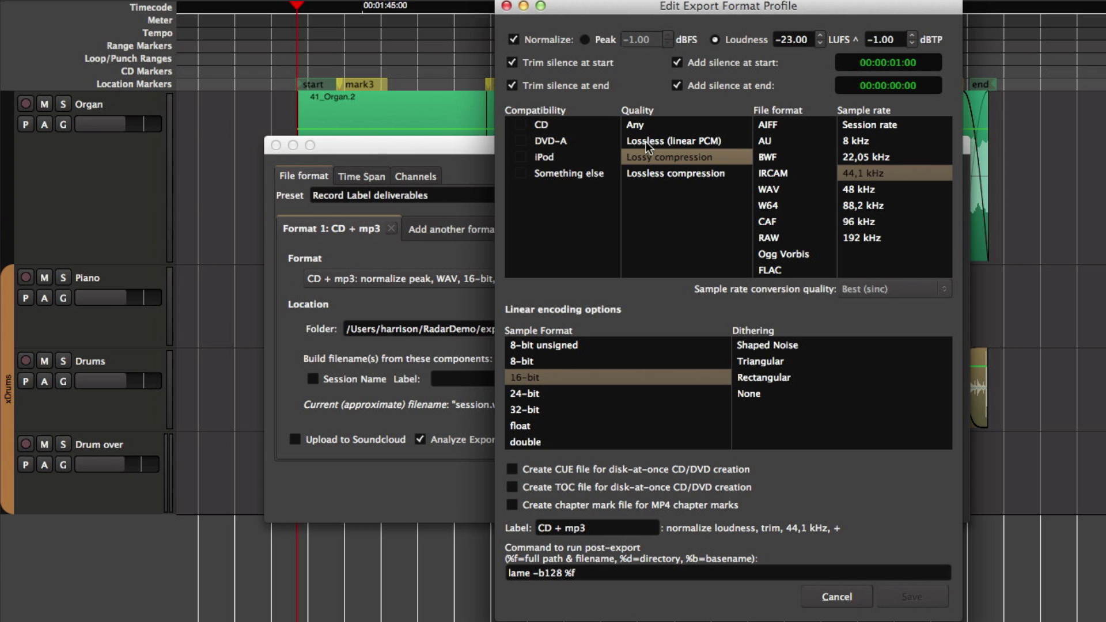
pyautogui.click(642, 124)
pyautogui.click(647, 138)
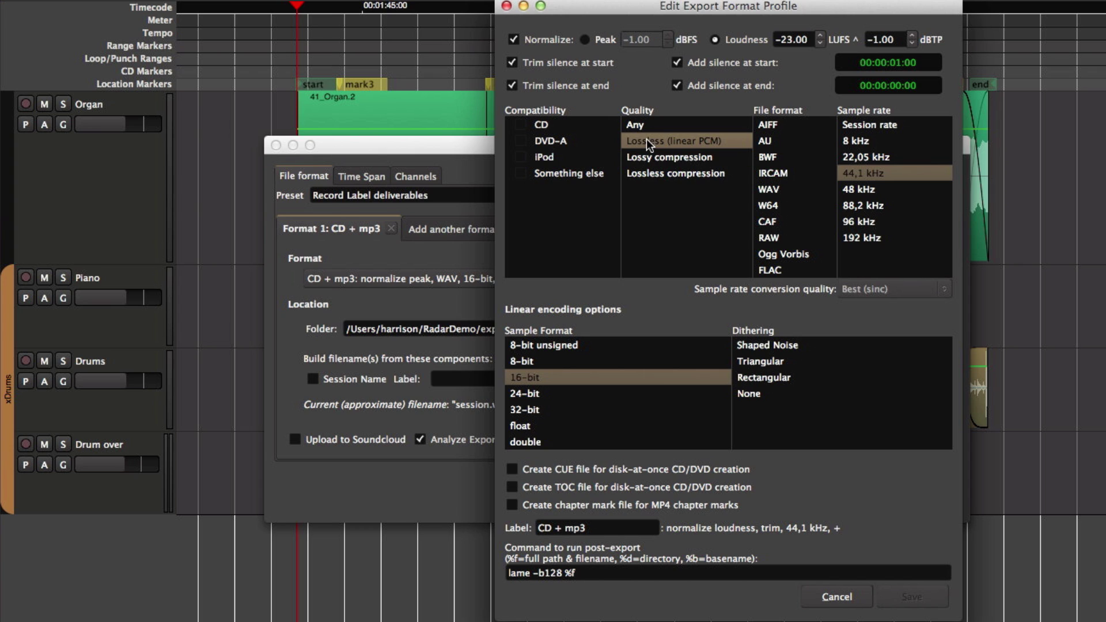
pyautogui.click(648, 159)
pyautogui.click(647, 159)
pyautogui.click(776, 141)
pyautogui.click(776, 190)
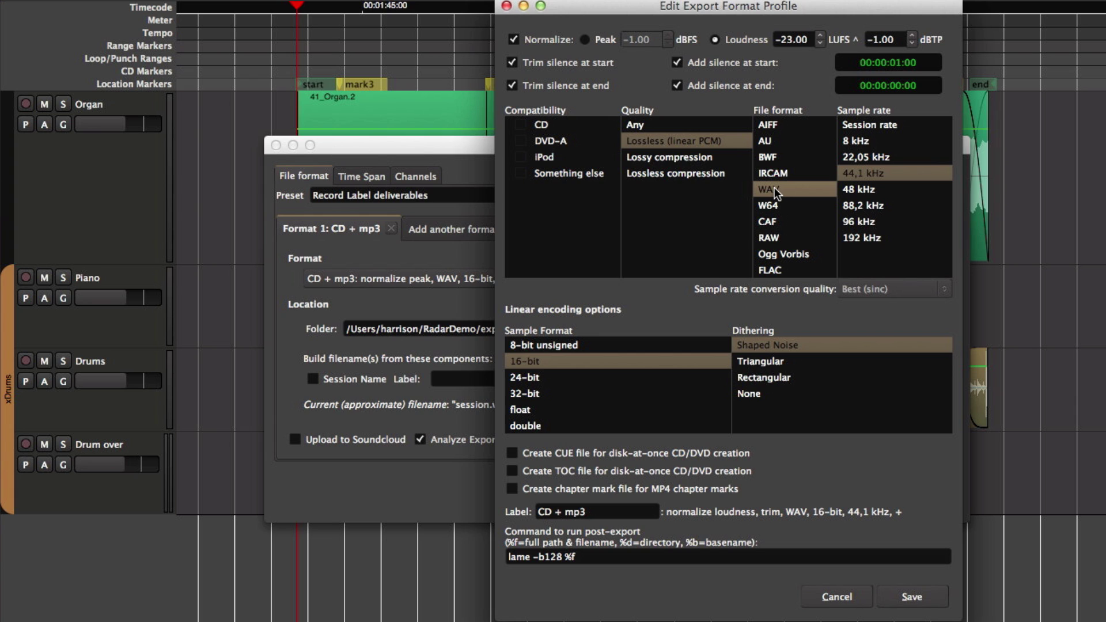
pyautogui.click(781, 271)
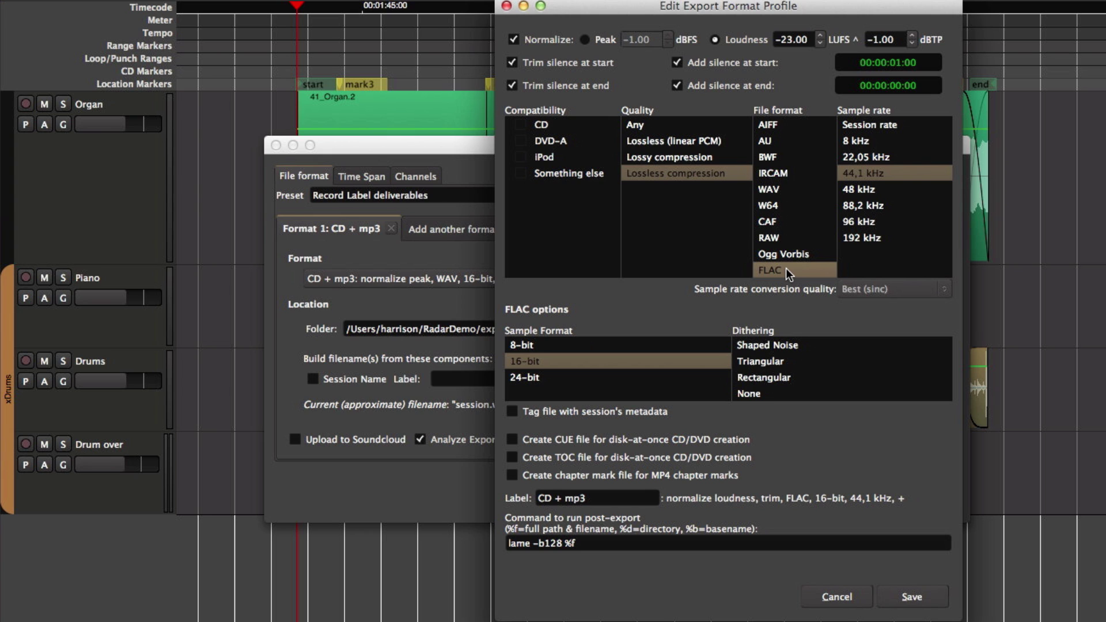
pyautogui.click(779, 189)
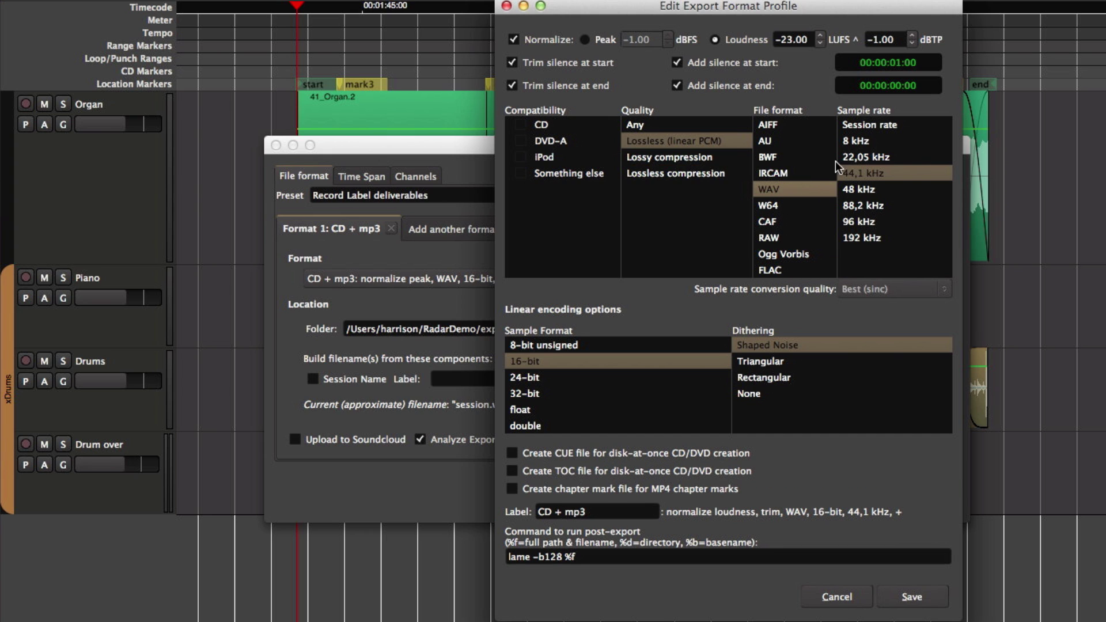
# - Try the session rate and 48 kHz, then settle the sample rate on 44,1 kHz
pyautogui.click(875, 124)
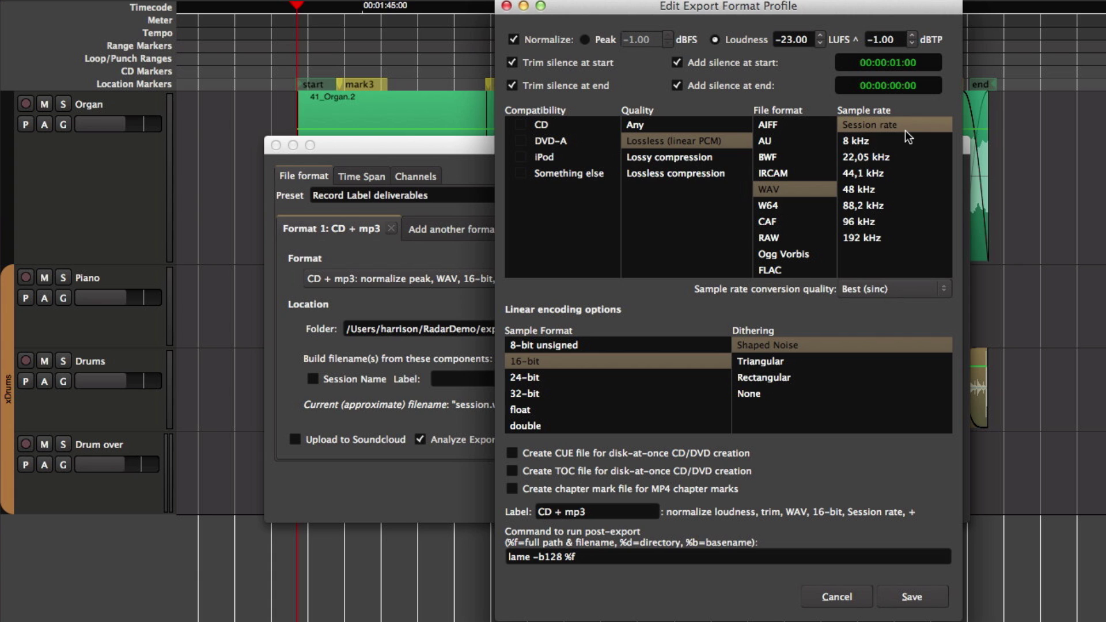
pyautogui.click(874, 185)
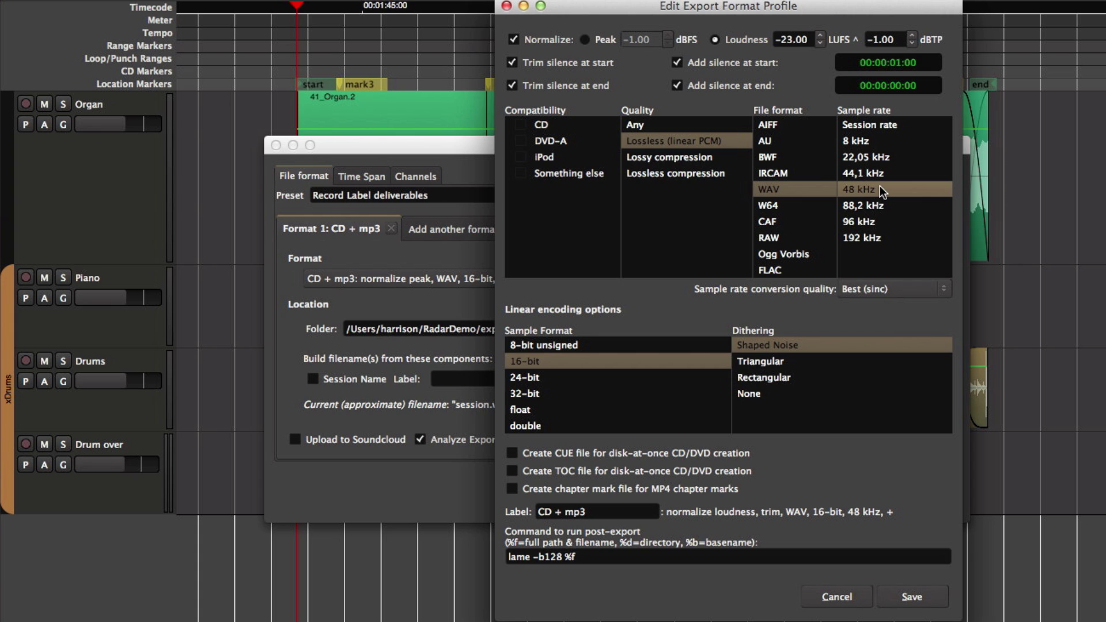
pyautogui.click(872, 174)
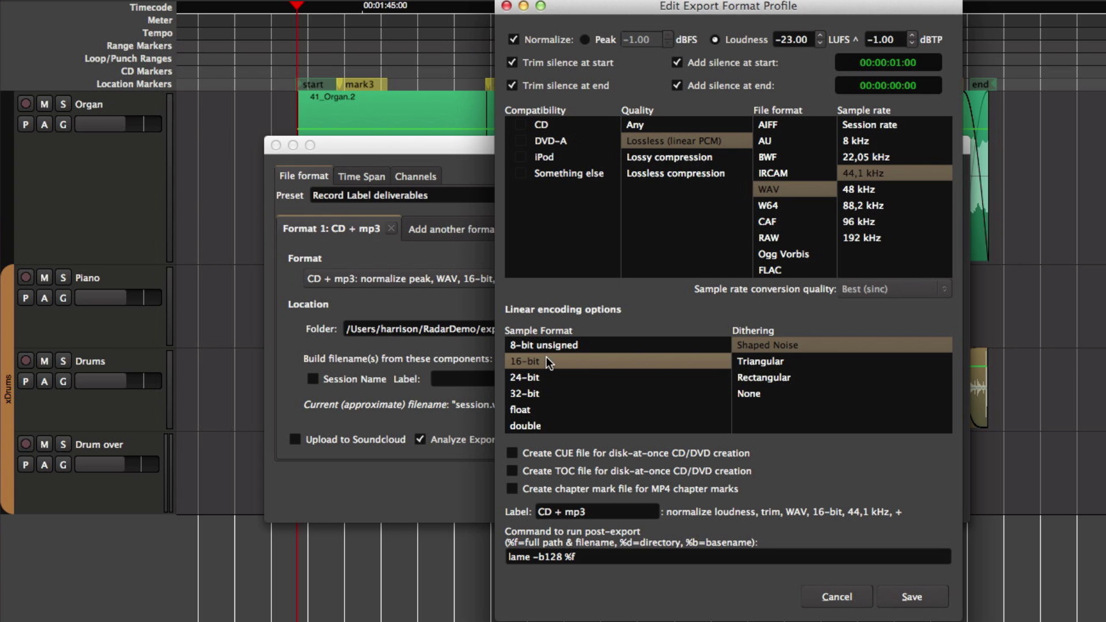
pyautogui.click(544, 377)
pyautogui.click(541, 393)
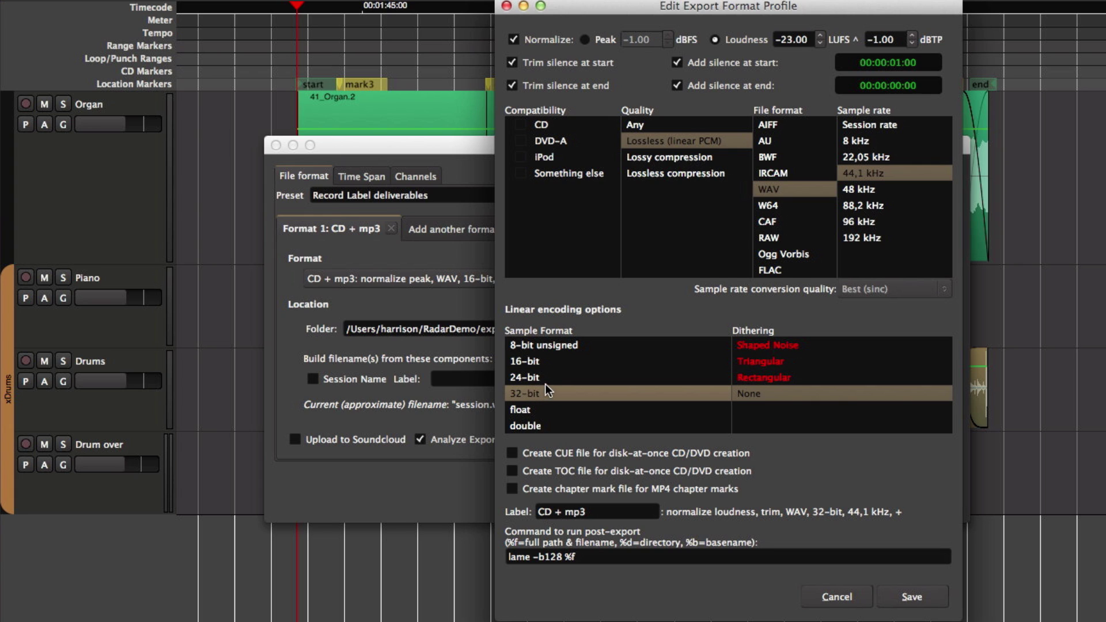
pyautogui.click(542, 372)
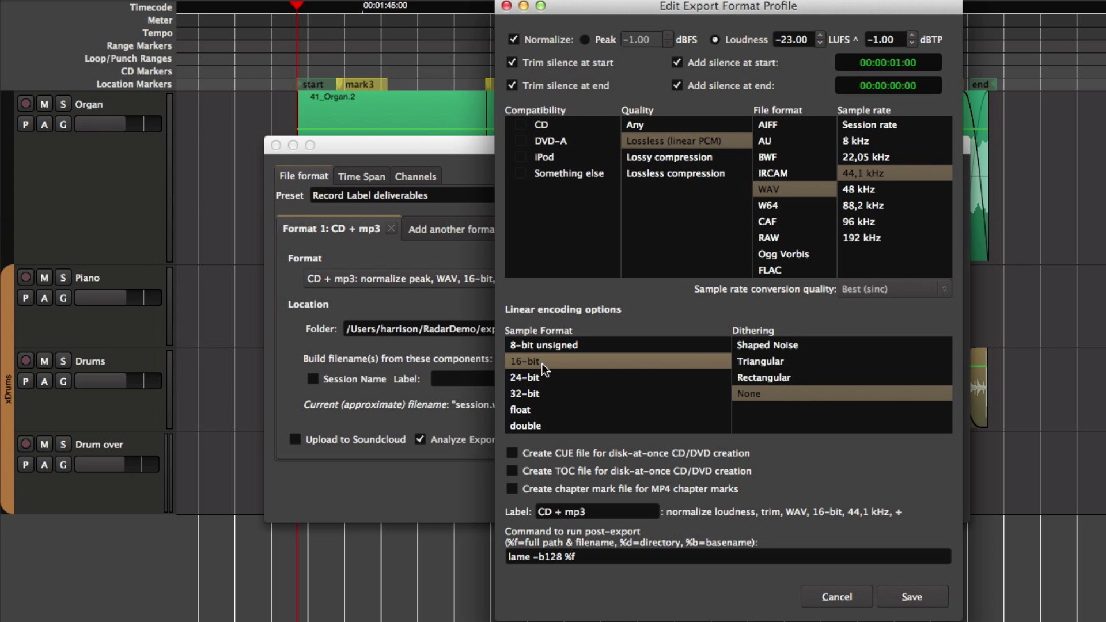
pyautogui.click(582, 361)
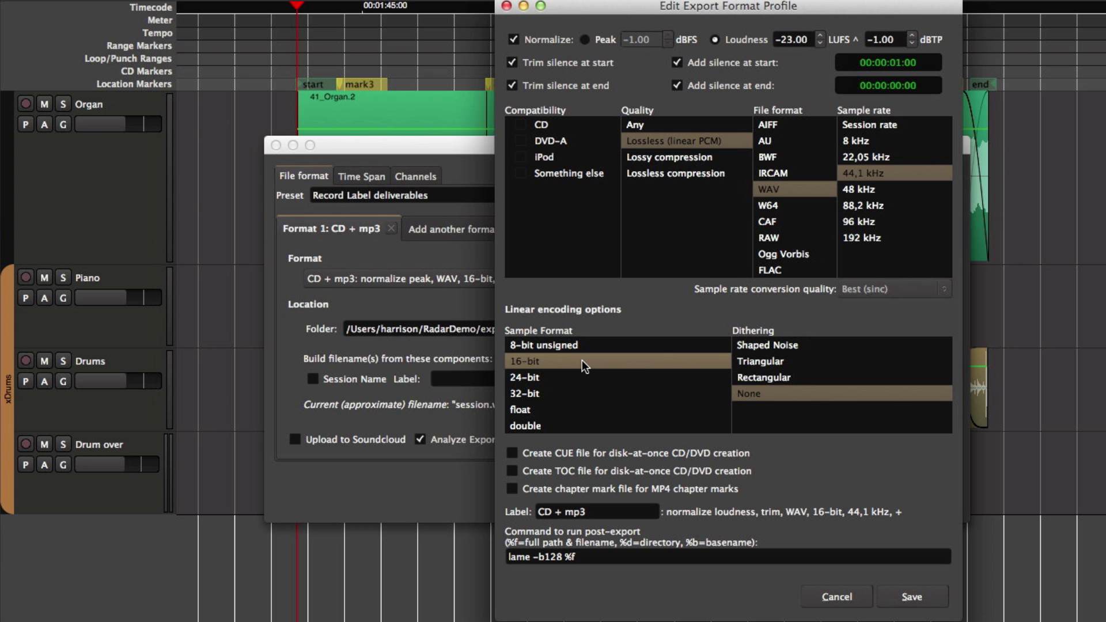
pyautogui.click(777, 361)
pyautogui.click(772, 380)
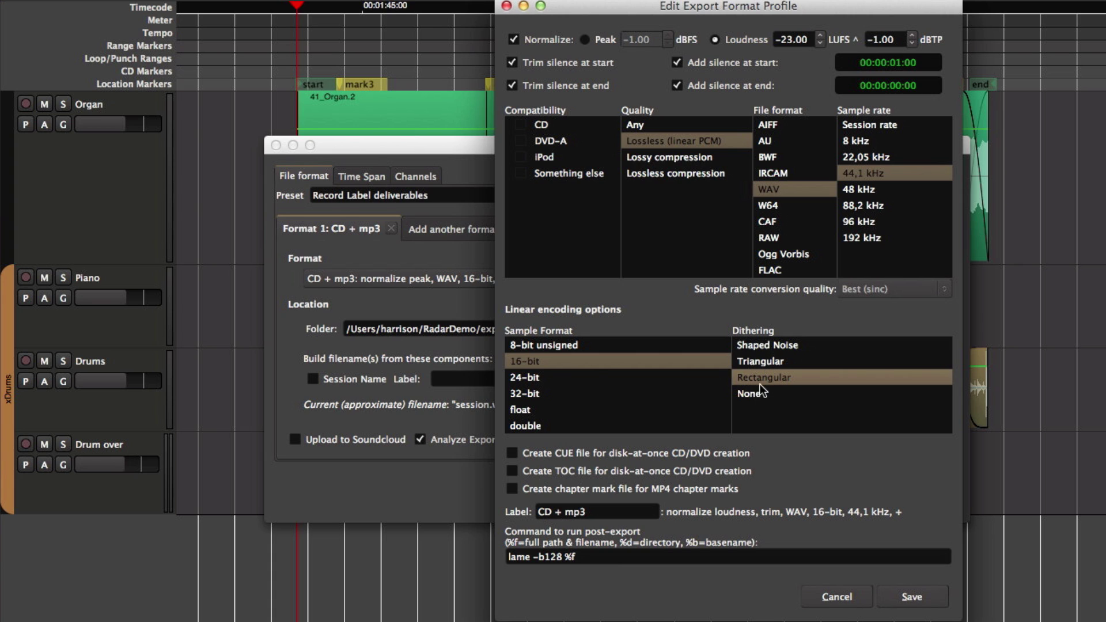
pyautogui.click(757, 359)
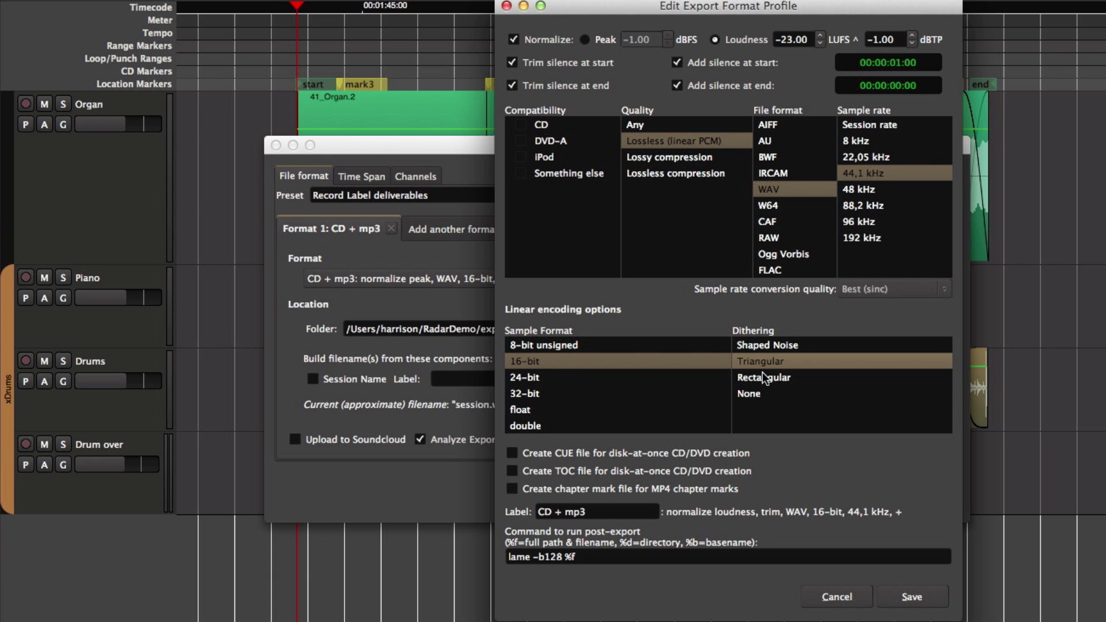
pyautogui.click(781, 347)
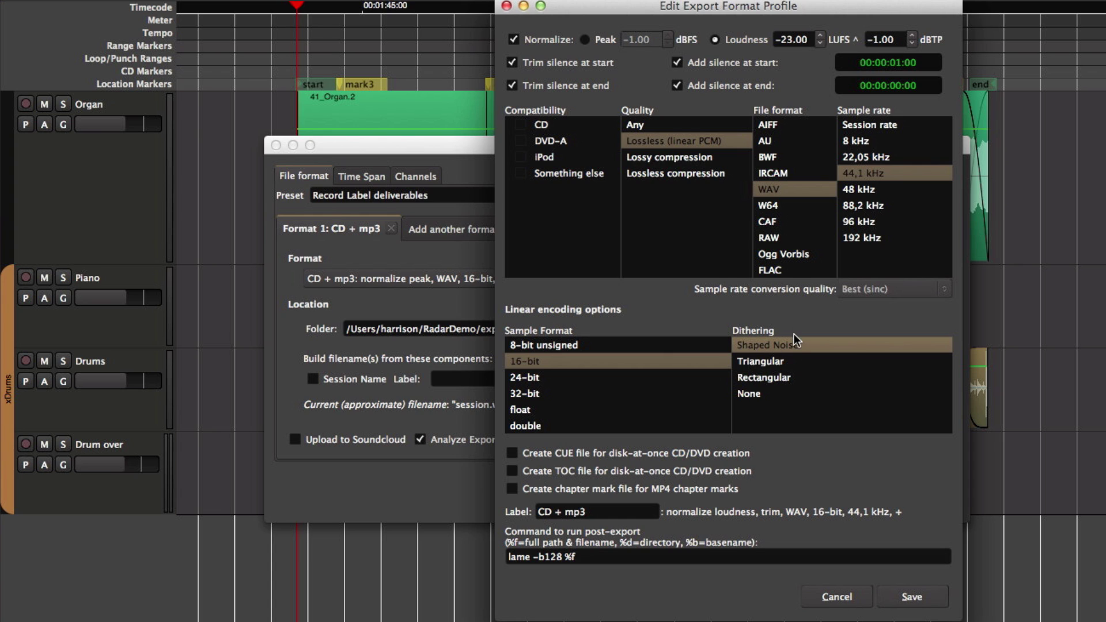
pyautogui.click(632, 375)
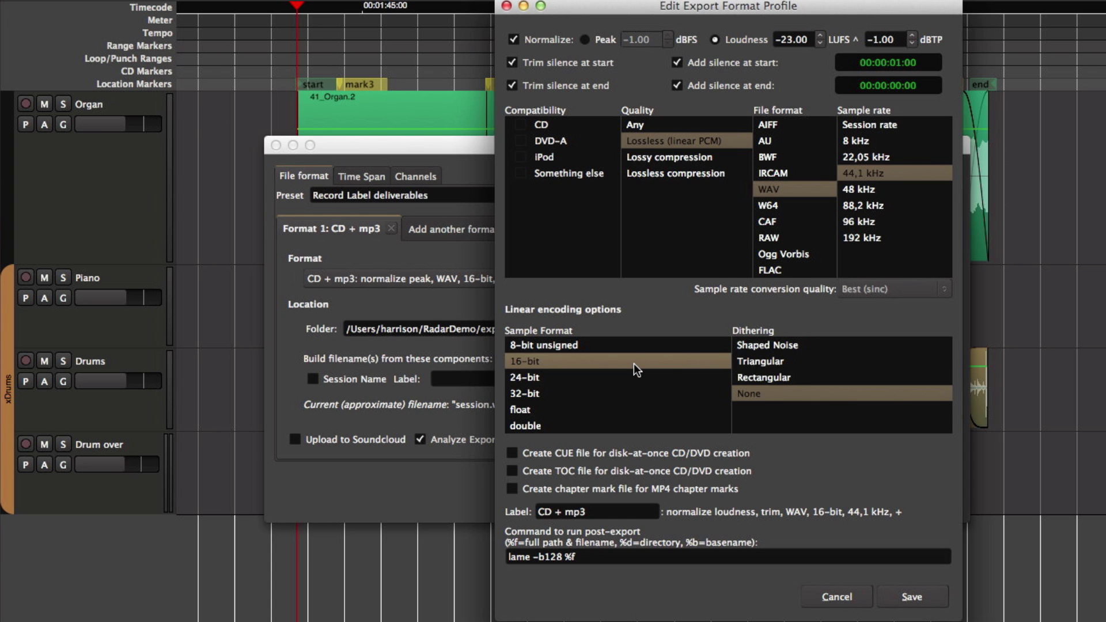
pyautogui.click(788, 345)
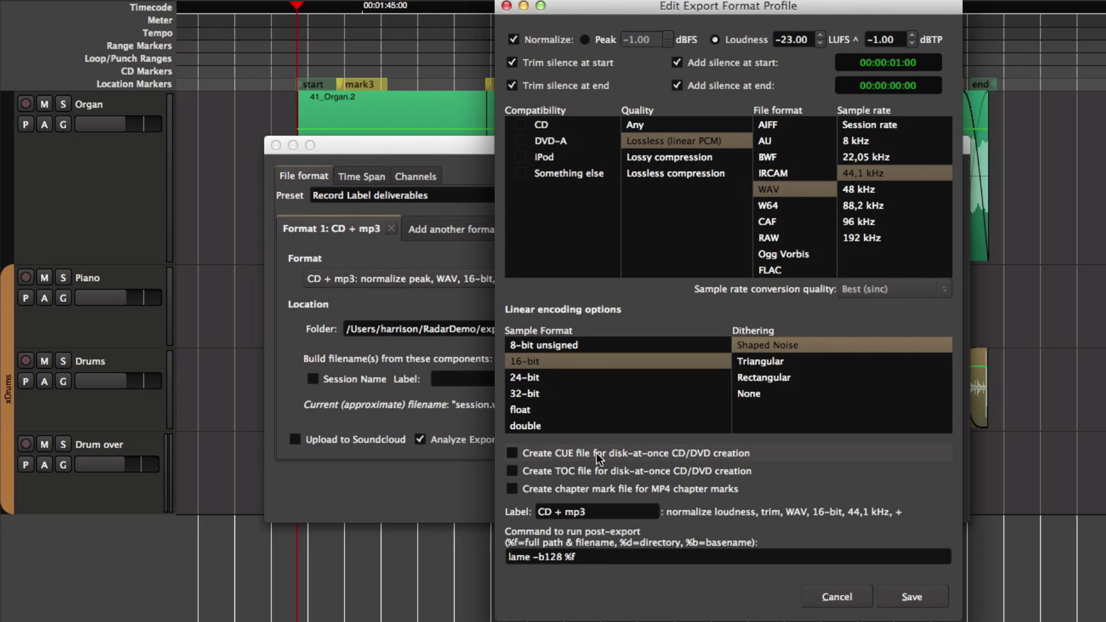
pyautogui.click(580, 454)
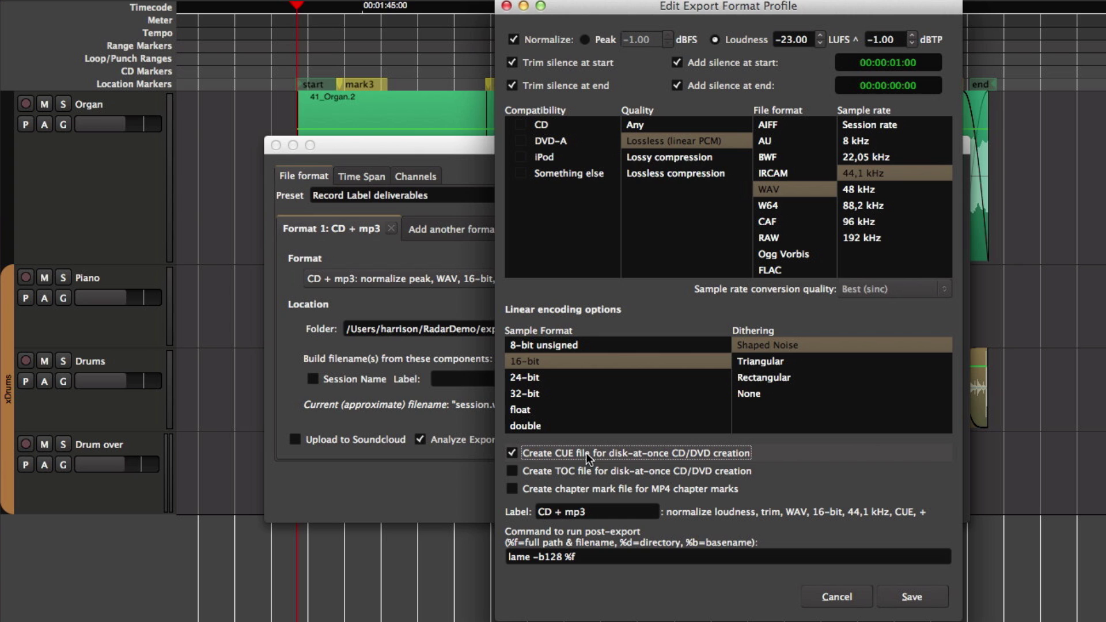
pyautogui.click(586, 452)
pyautogui.click(608, 512)
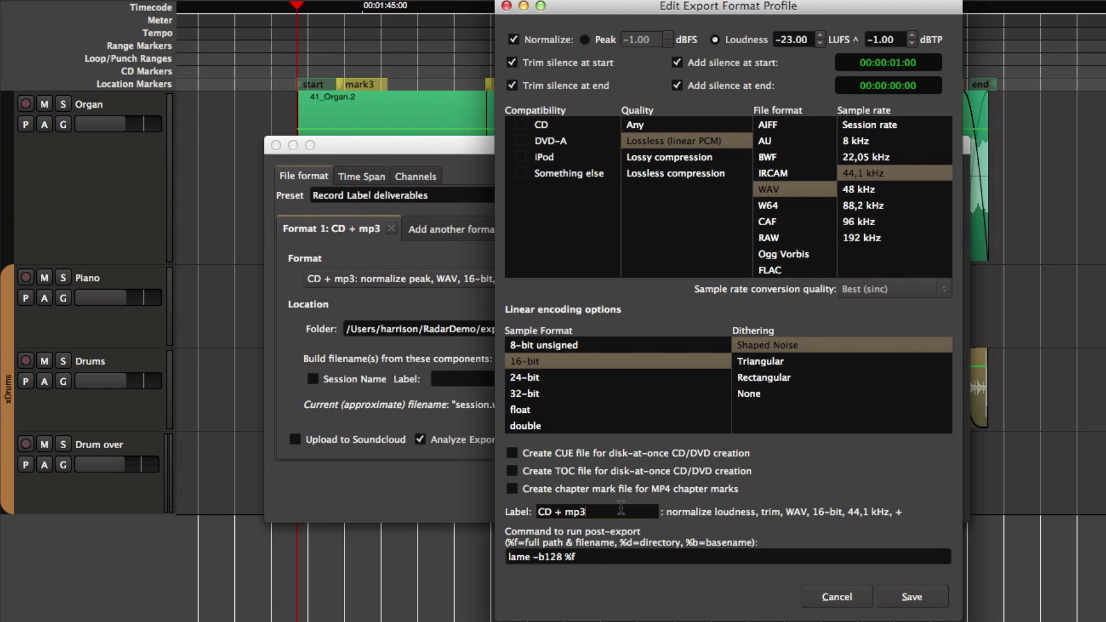
pyautogui.click(619, 556)
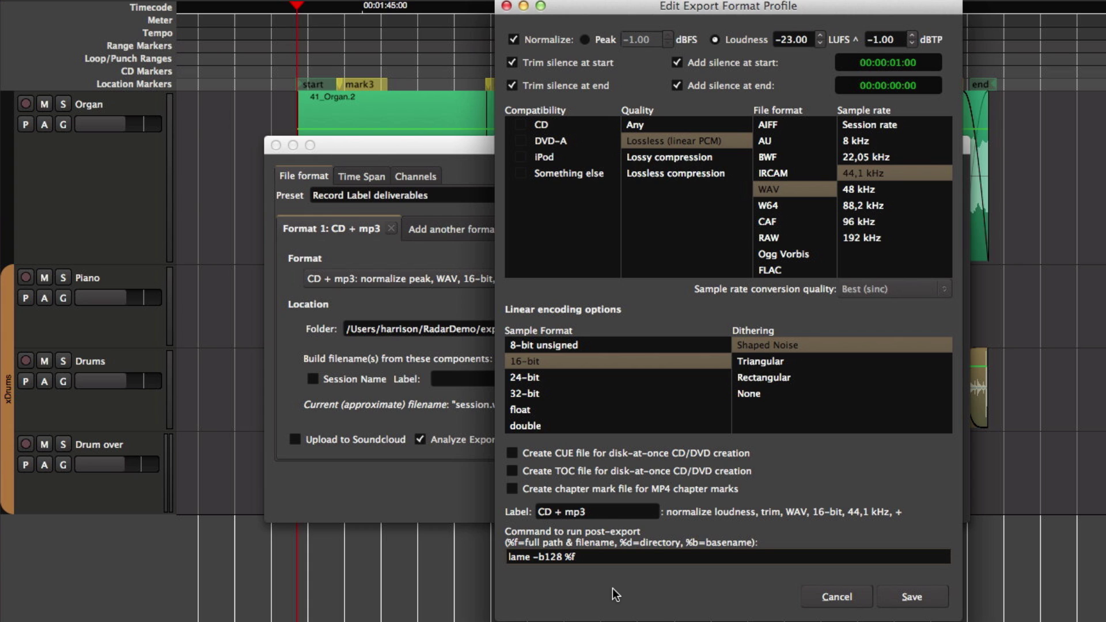
pyautogui.doubleClick(525, 557)
pyautogui.click(534, 561)
pyautogui.moveTo(534, 558); pyautogui.dragTo(560, 563)
pyautogui.click(553, 560)
pyautogui.moveTo(567, 557); pyautogui.dragTo(576, 557)
pyautogui.click(579, 558)
# - Save the CD + mp3 profile as loudness-normalized, trimmed, 16-bit 44.1 kHz WAV
pyautogui.click(909, 597)
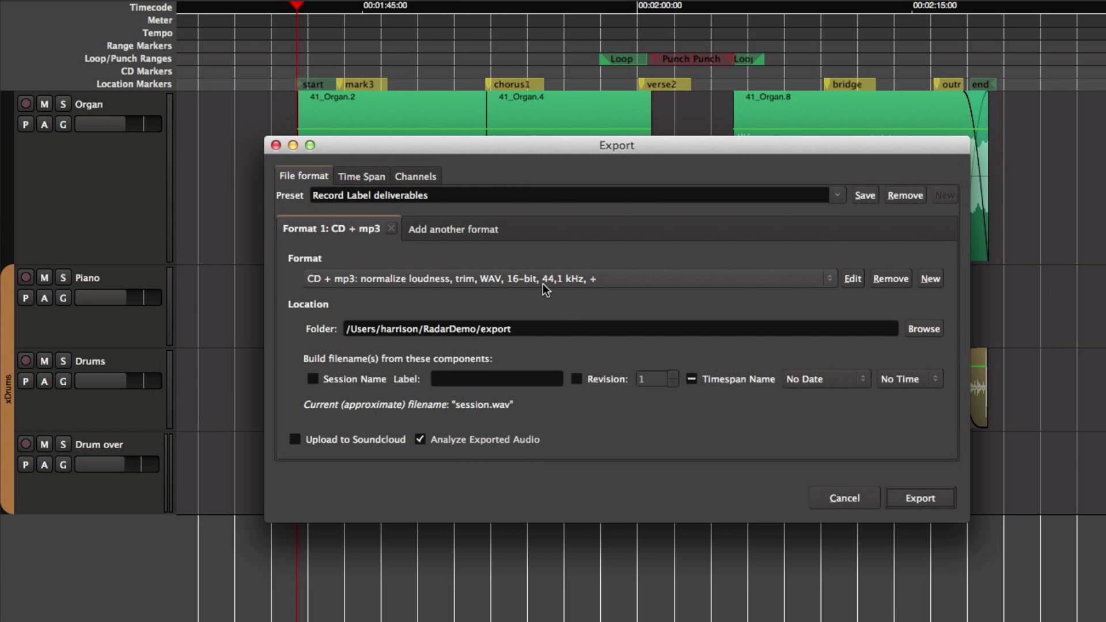
# - Create and keep a CD + mp3 (copy) format profile that writes a TOC file
pyautogui.click(930, 279)
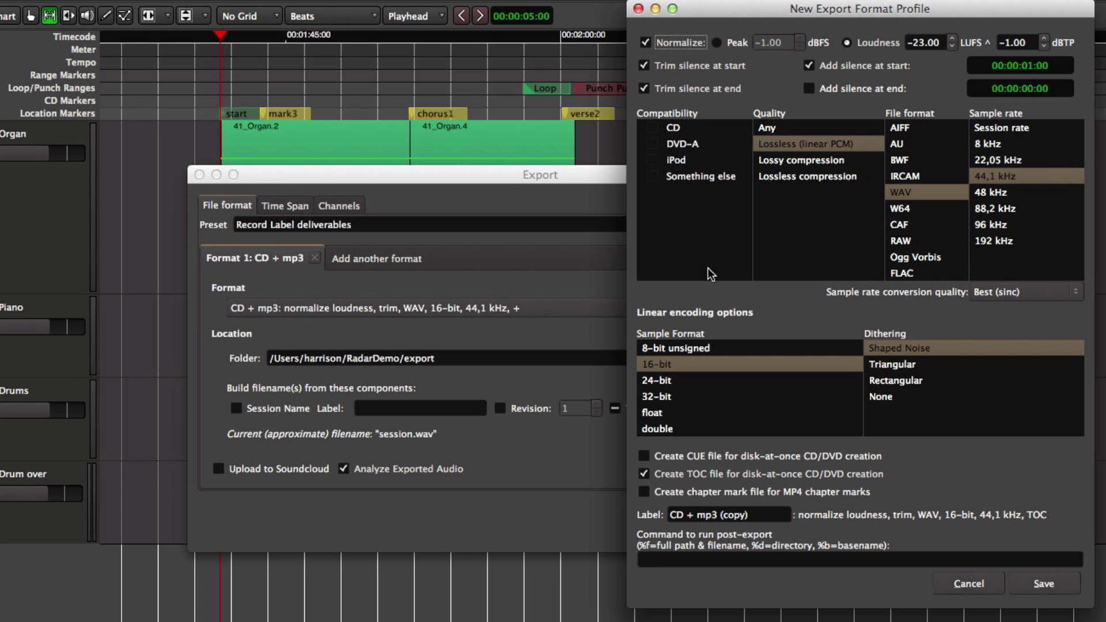
pyautogui.moveTo(767, 514); pyautogui.dragTo(649, 514)
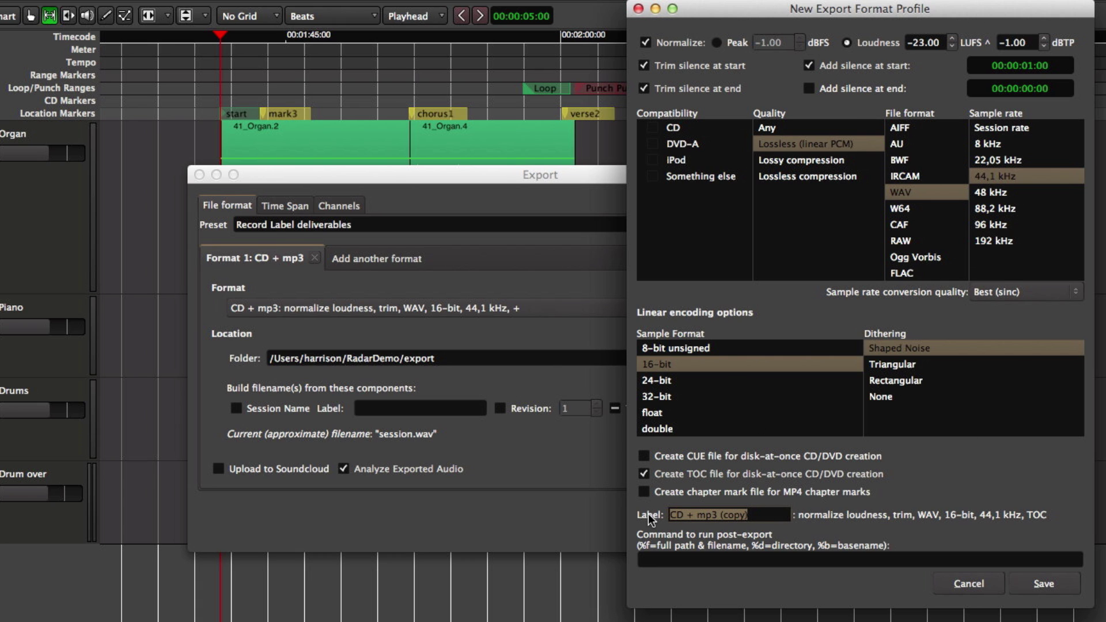
pyautogui.write('Cdsd')
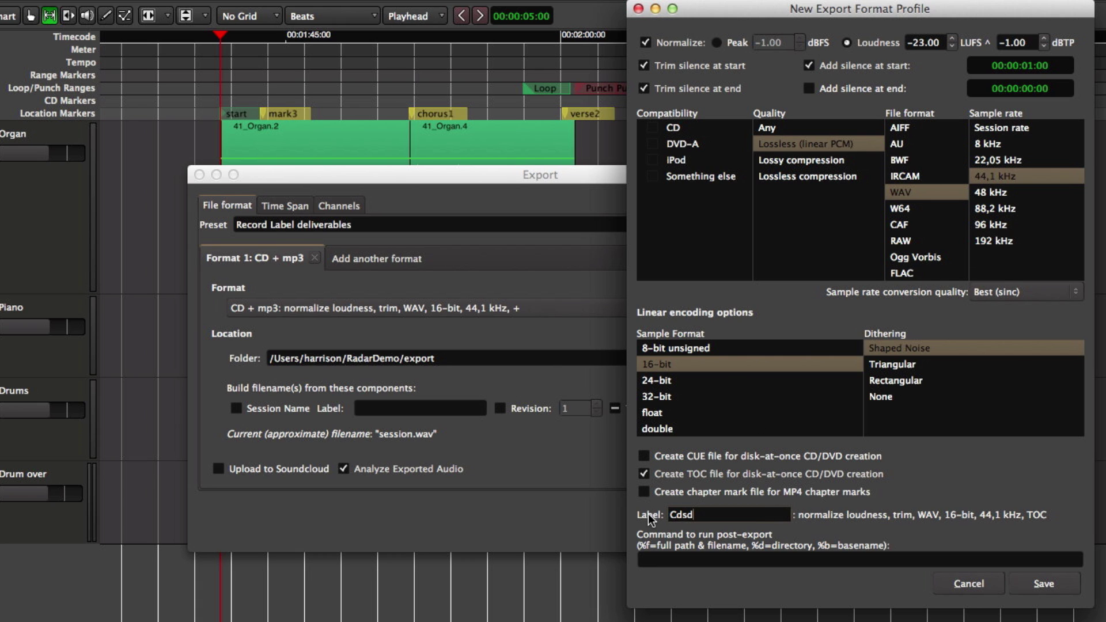
pyautogui.click(961, 583)
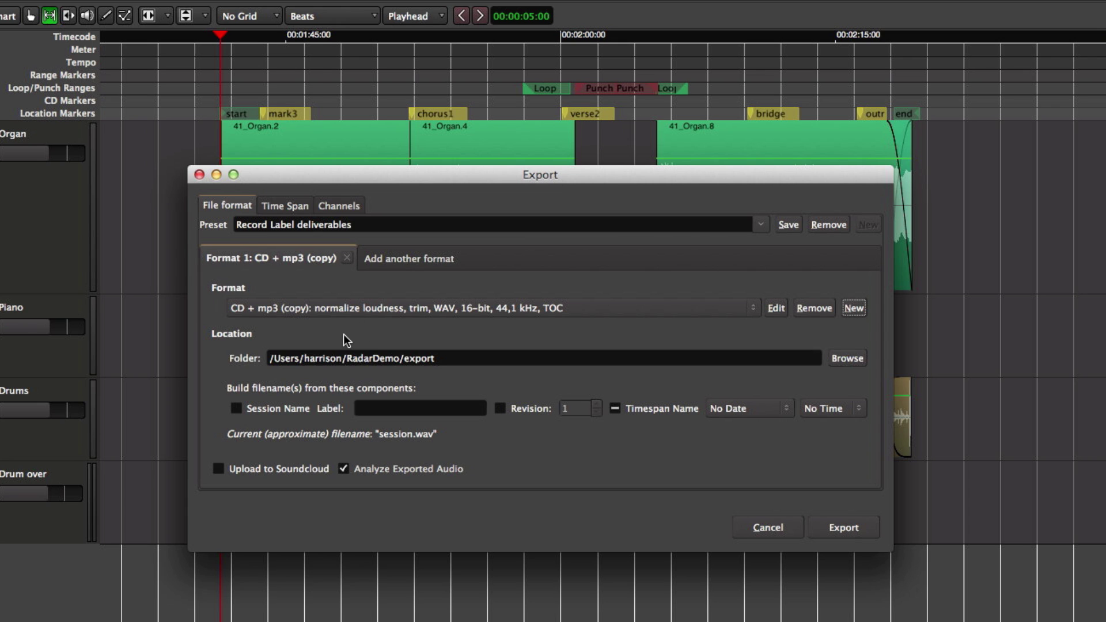
pyautogui.click(475, 359)
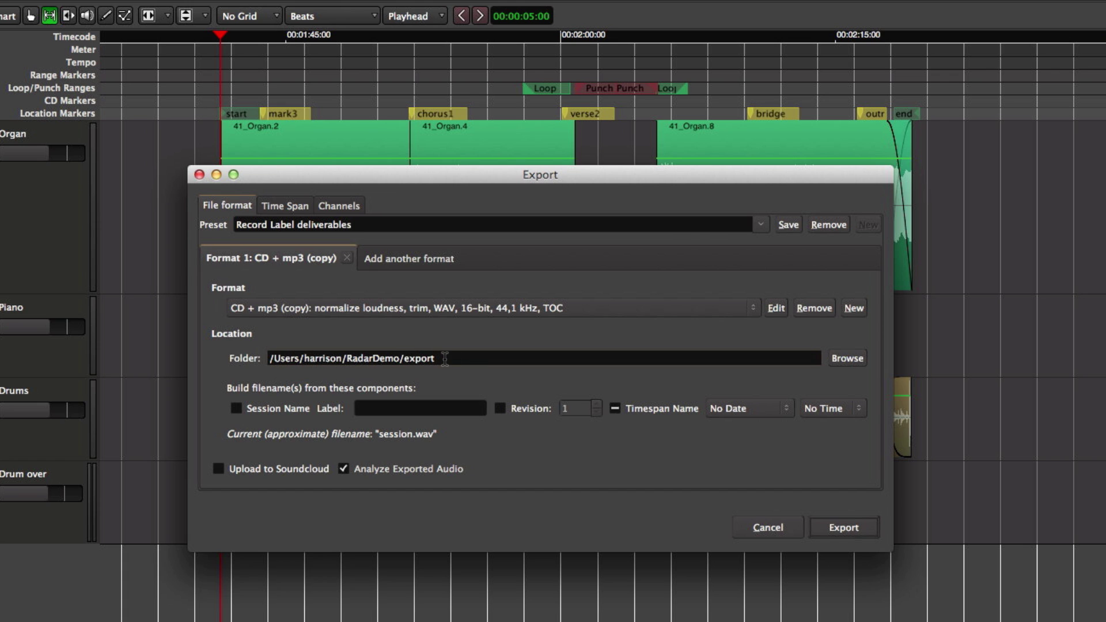
pyautogui.moveTo(435, 358); pyautogui.dragTo(406, 360)
pyautogui.click(447, 360)
# - Browse RadarDemo and Desktop in the folder chooser, then cancel, keeping RadarDemo/export
pyautogui.click(850, 359)
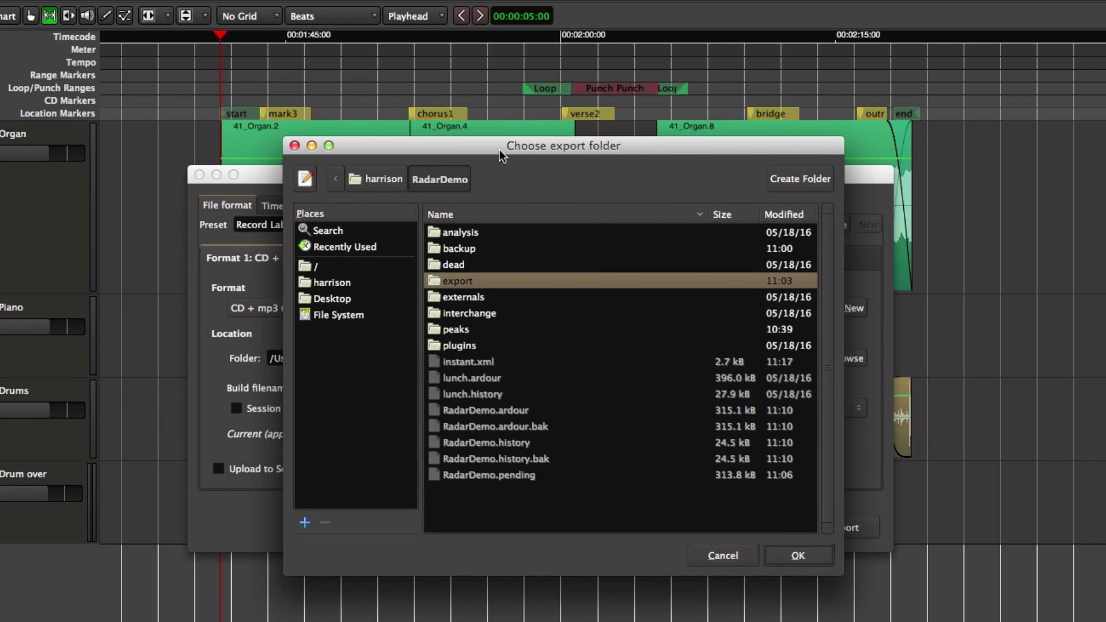
pyautogui.moveTo(500, 154); pyautogui.dragTo(534, 193)
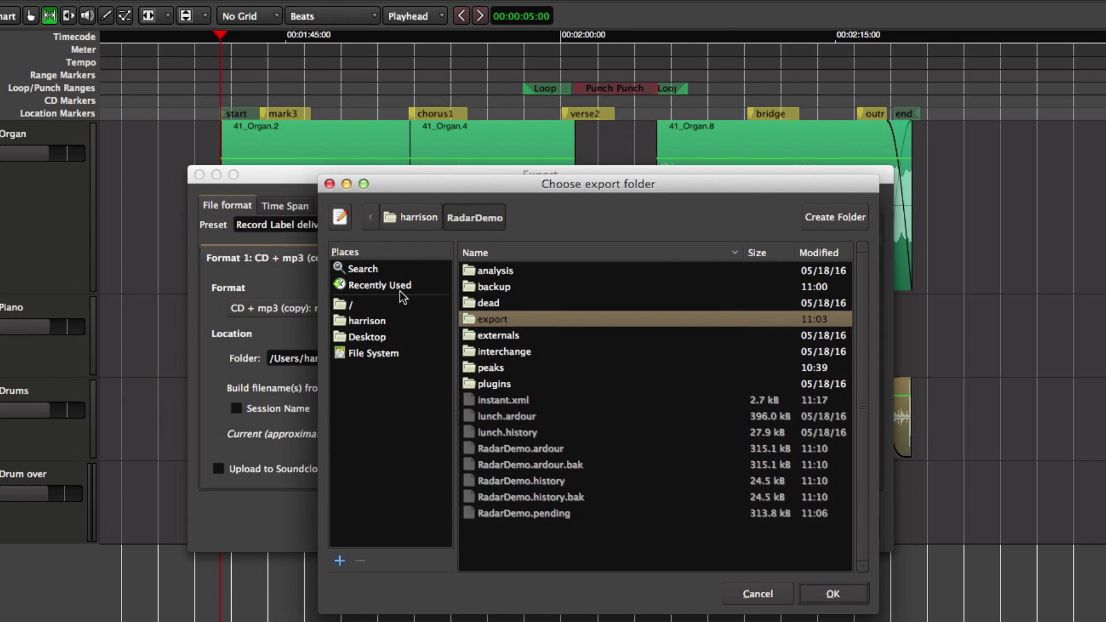
pyautogui.click(346, 338)
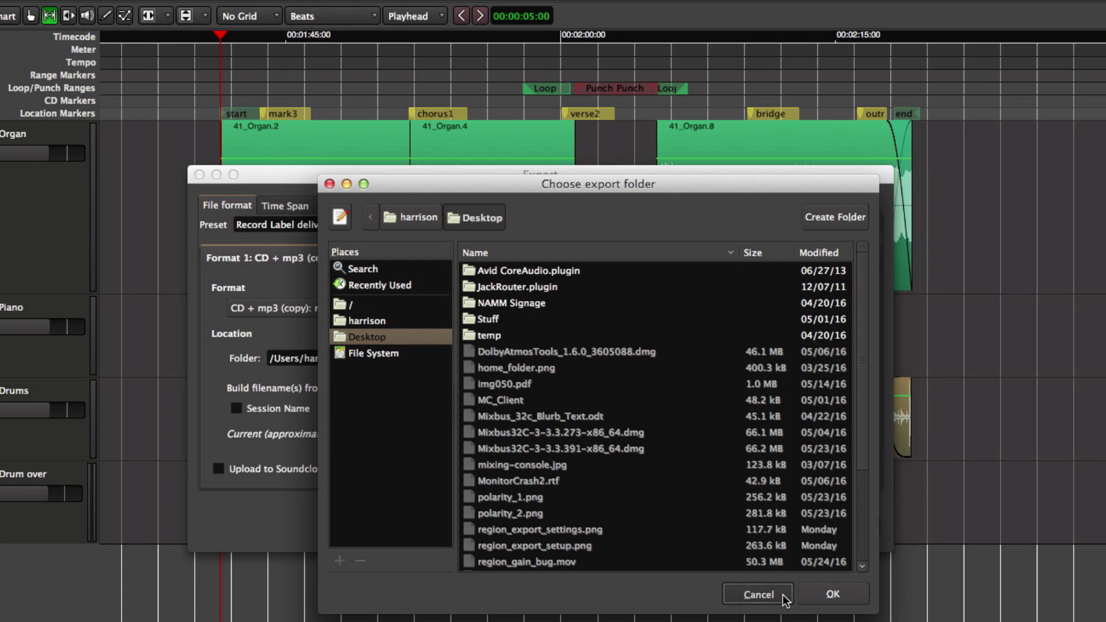
pyautogui.click(759, 595)
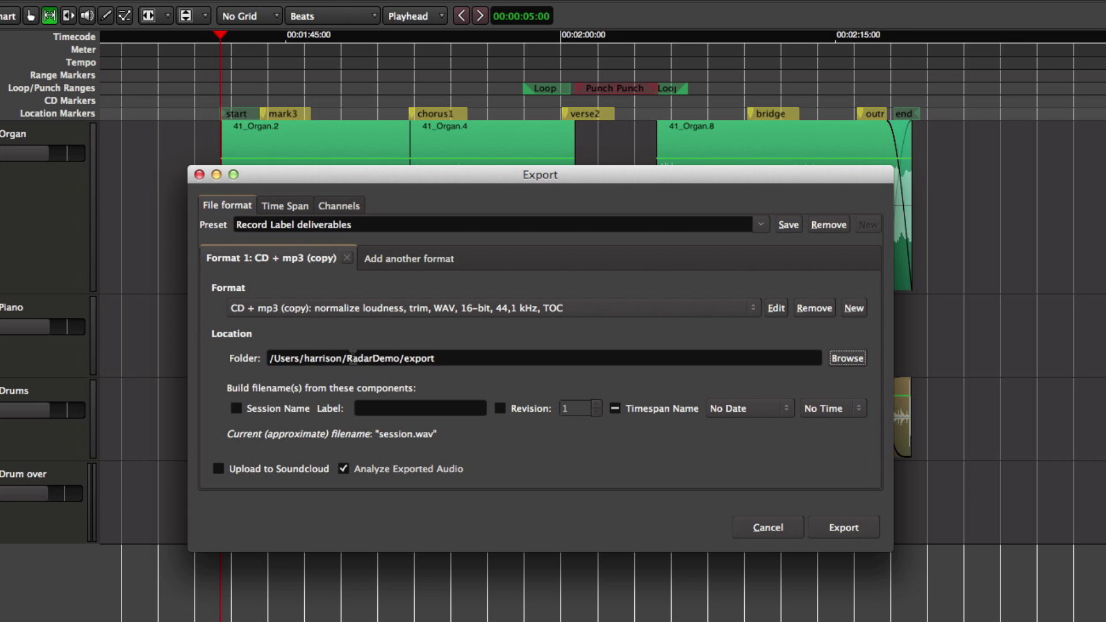
pyautogui.doubleClick(365, 358)
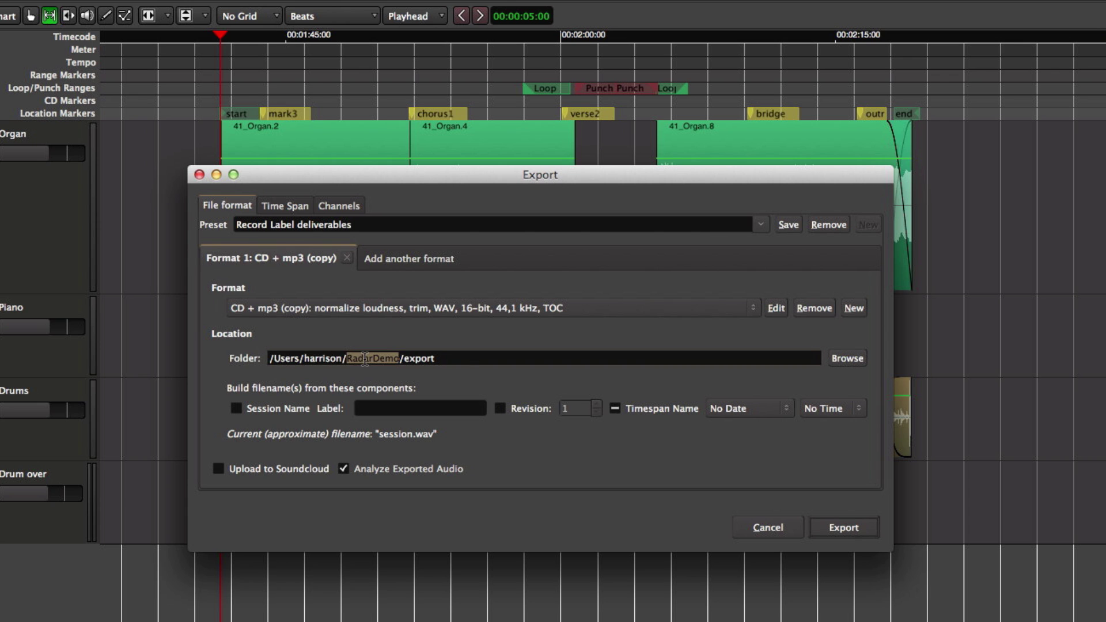
pyautogui.click(468, 363)
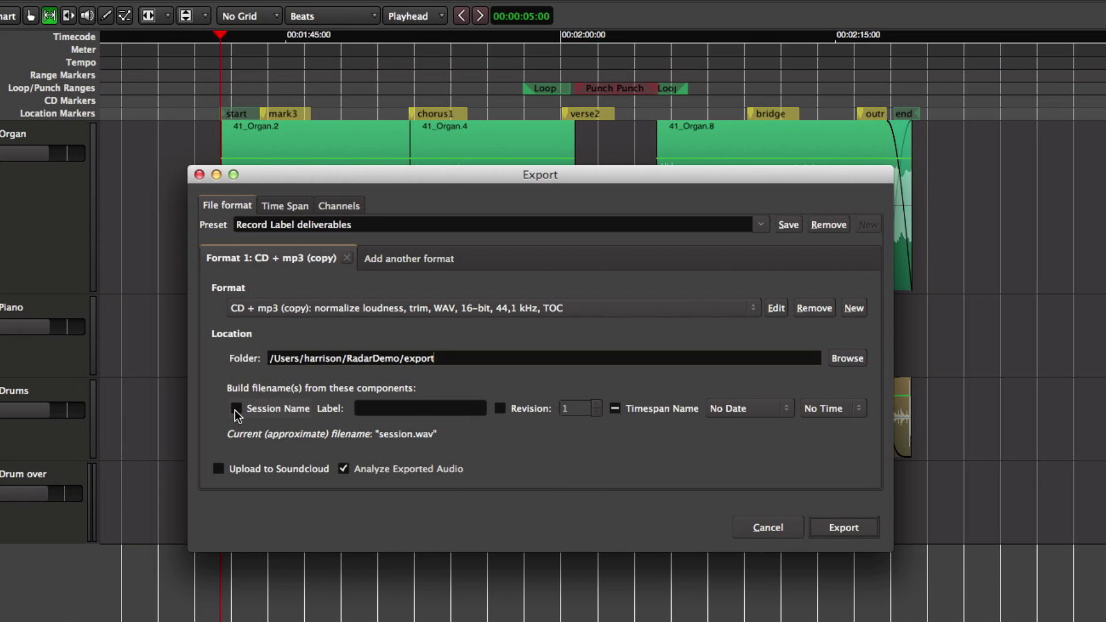
# - Use the bridge_overdub label alone, with session name, revision and timespan name turned off
pyautogui.click(236, 411)
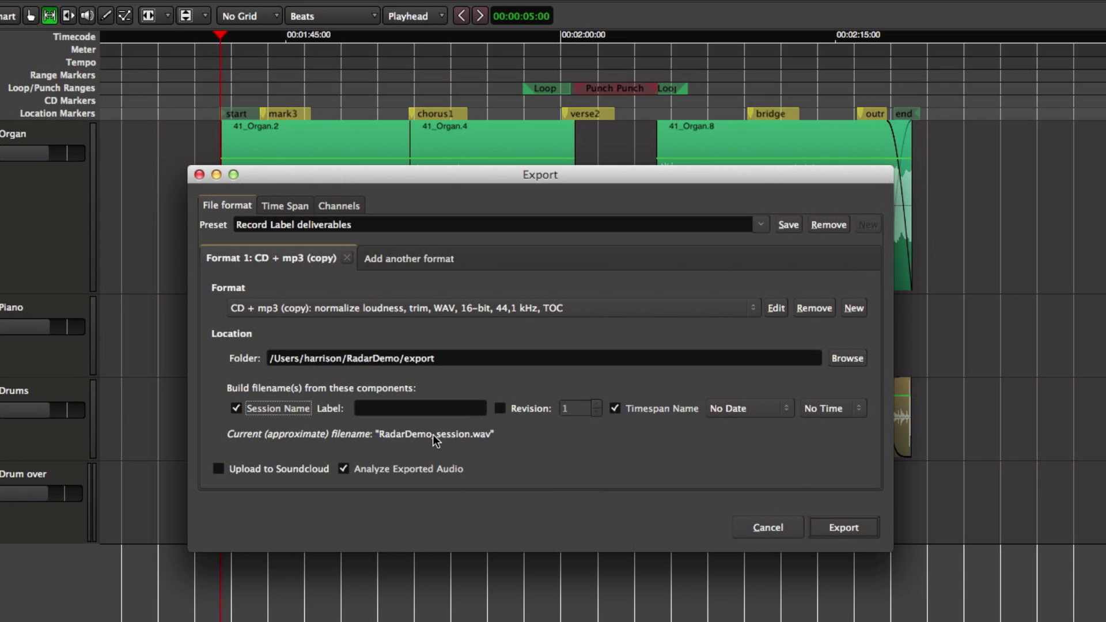
pyautogui.click(237, 409)
pyautogui.click(378, 410)
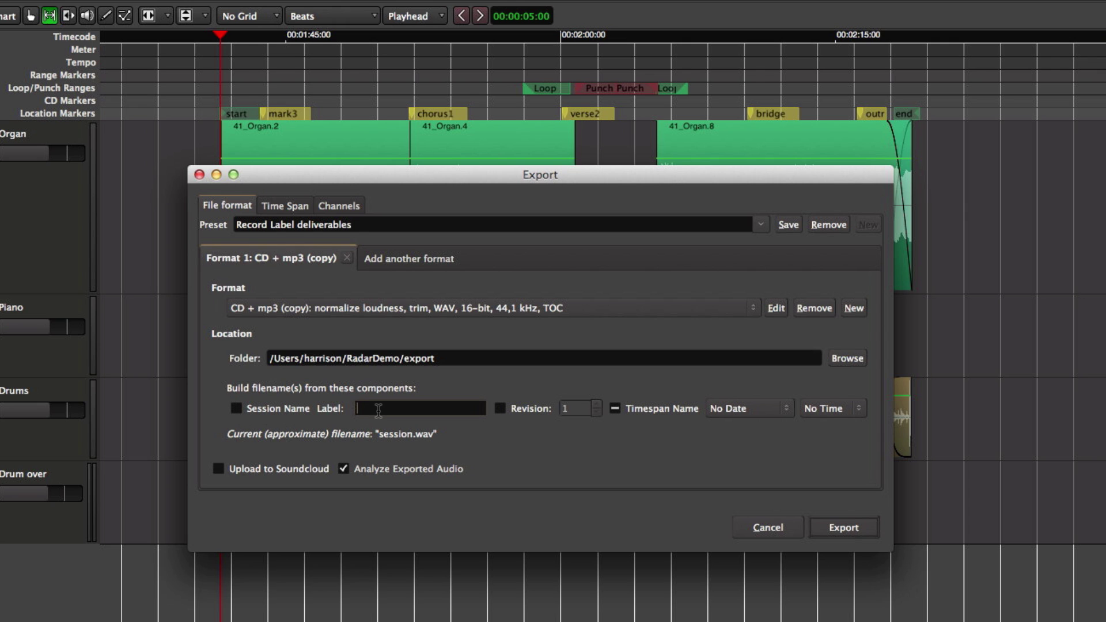
pyautogui.write('b')
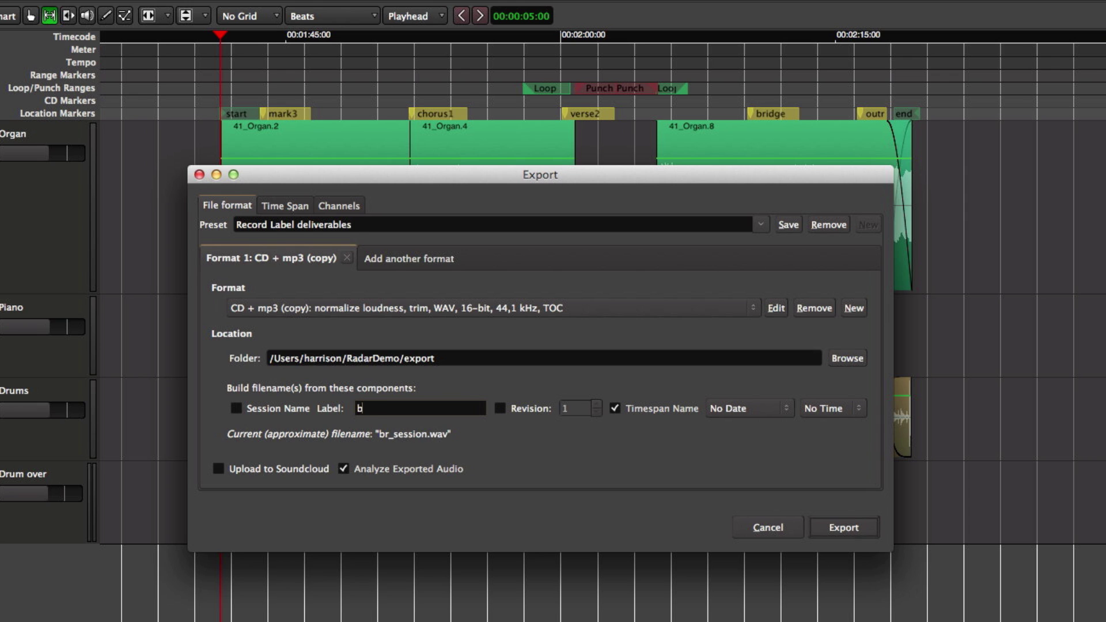
pyautogui.write('ridge_')
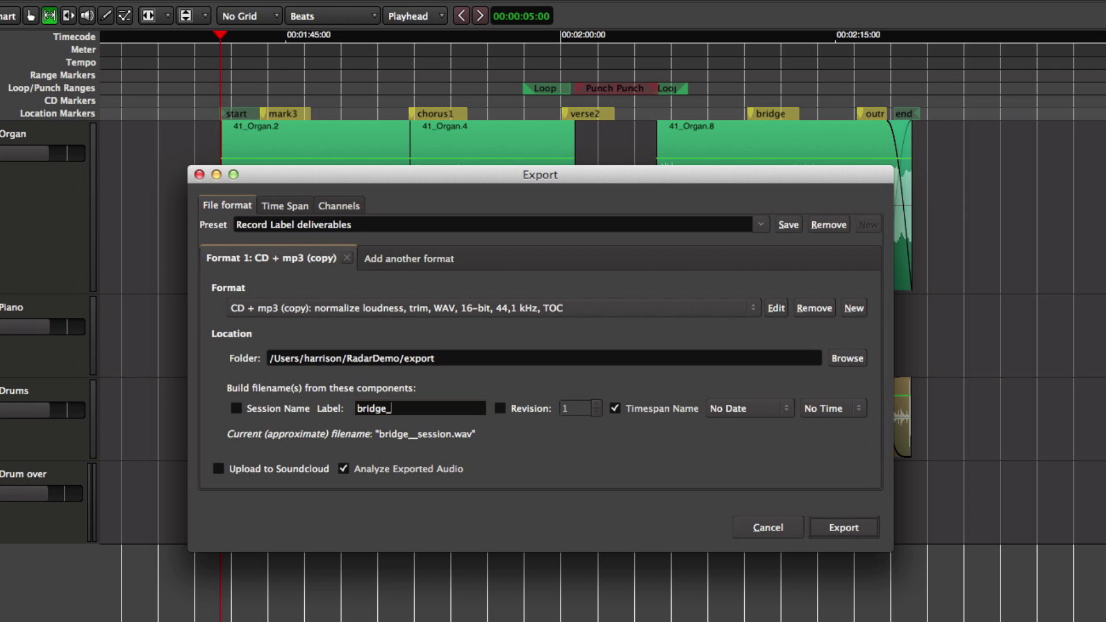
pyautogui.write('overdub')
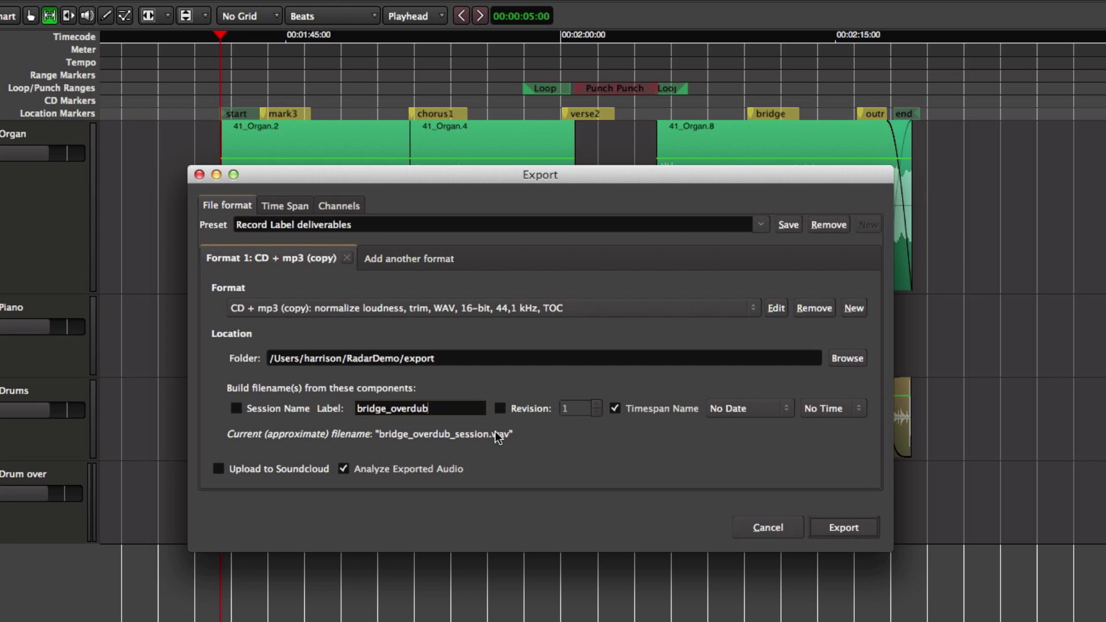
pyautogui.click(500, 409)
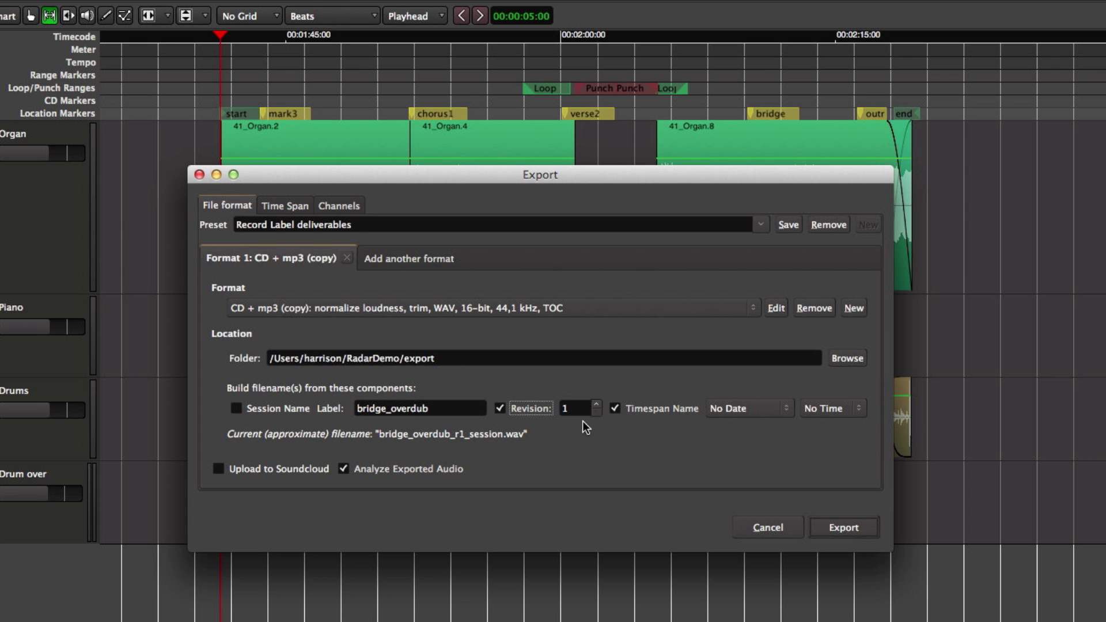
pyautogui.click(597, 405)
pyautogui.click(597, 405)
pyautogui.click(501, 408)
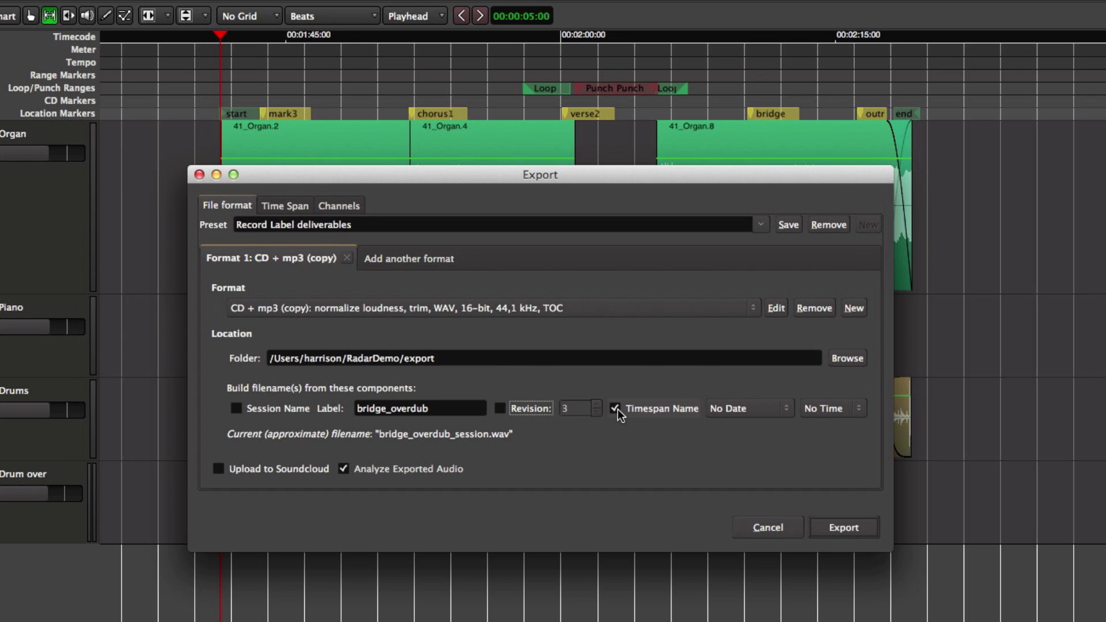
pyautogui.click(615, 408)
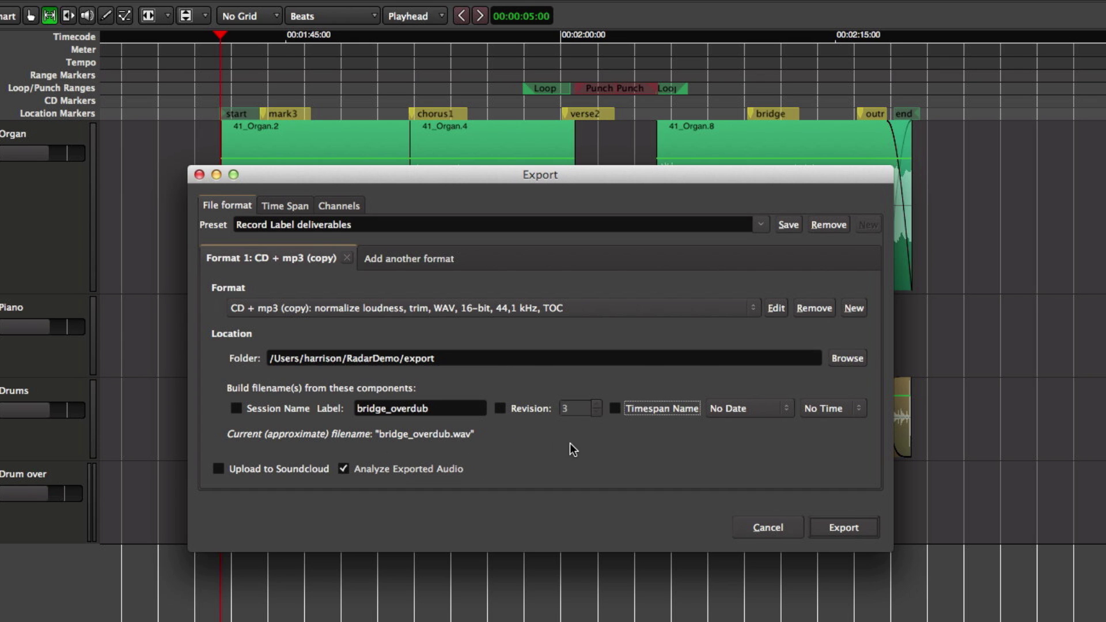
# - Try the 2016-06-01 date and 11.17 time suffixes, then choose No Date and No Time
pyautogui.click(721, 410)
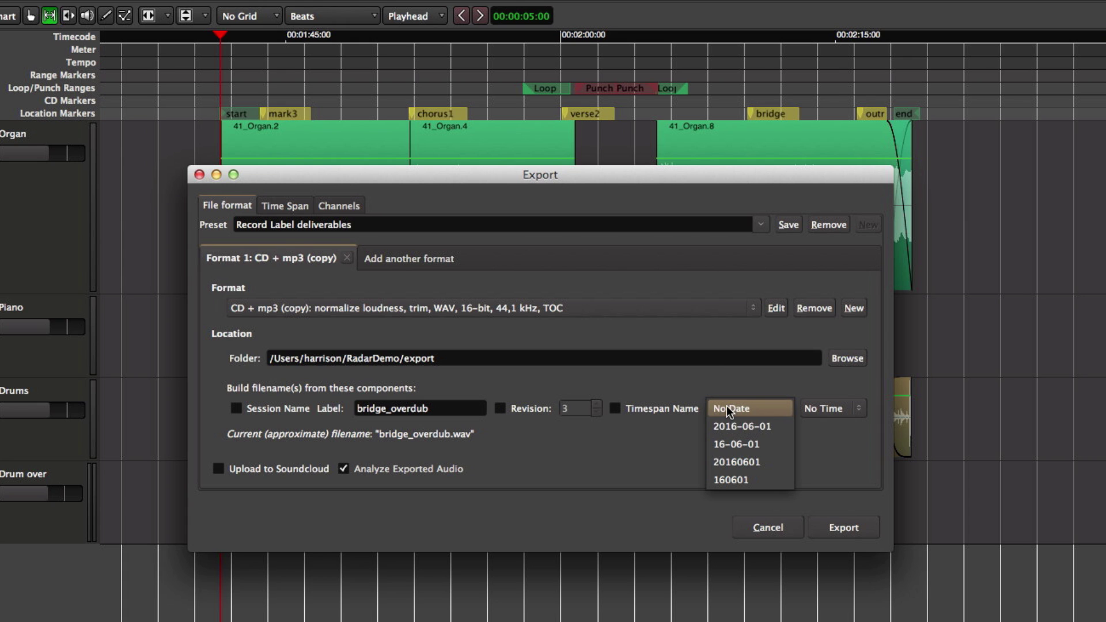
pyautogui.click(732, 425)
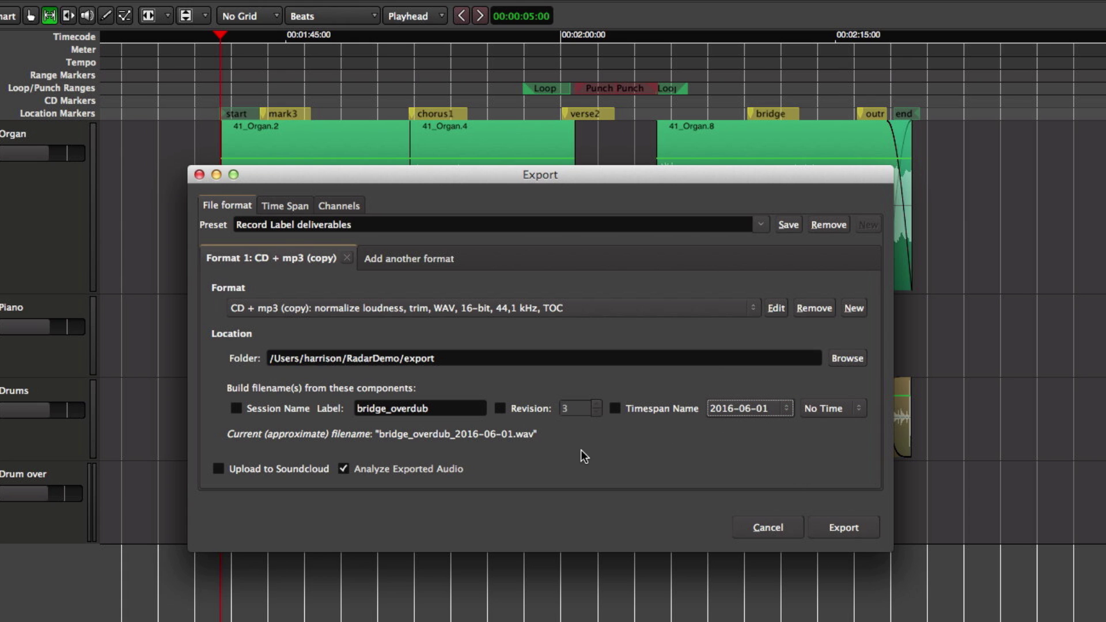
pyautogui.click(816, 407)
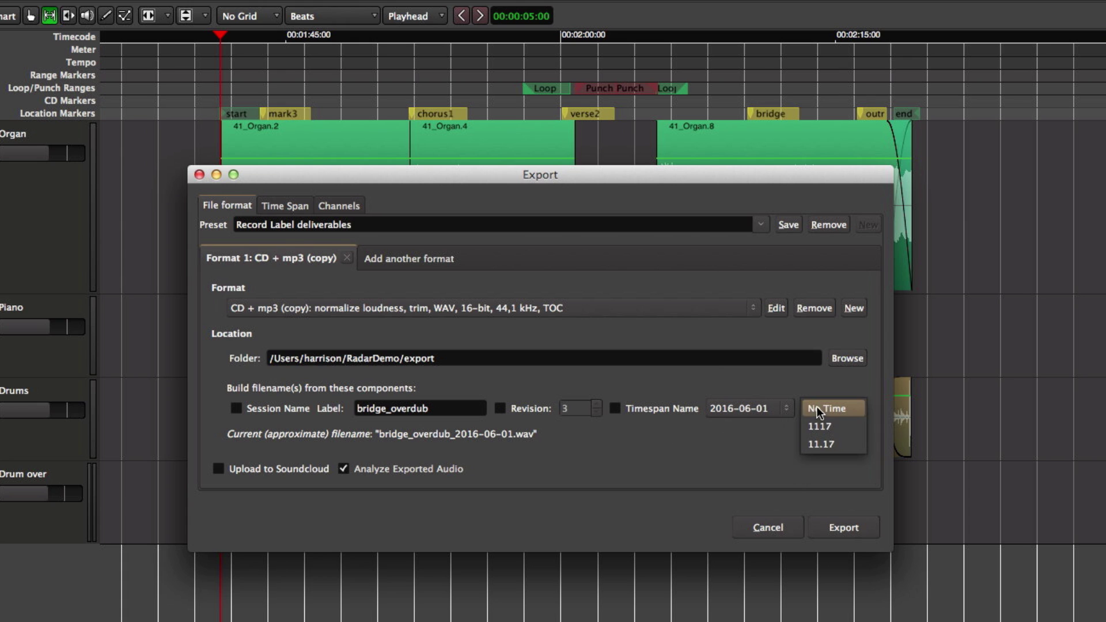
pyautogui.click(825, 443)
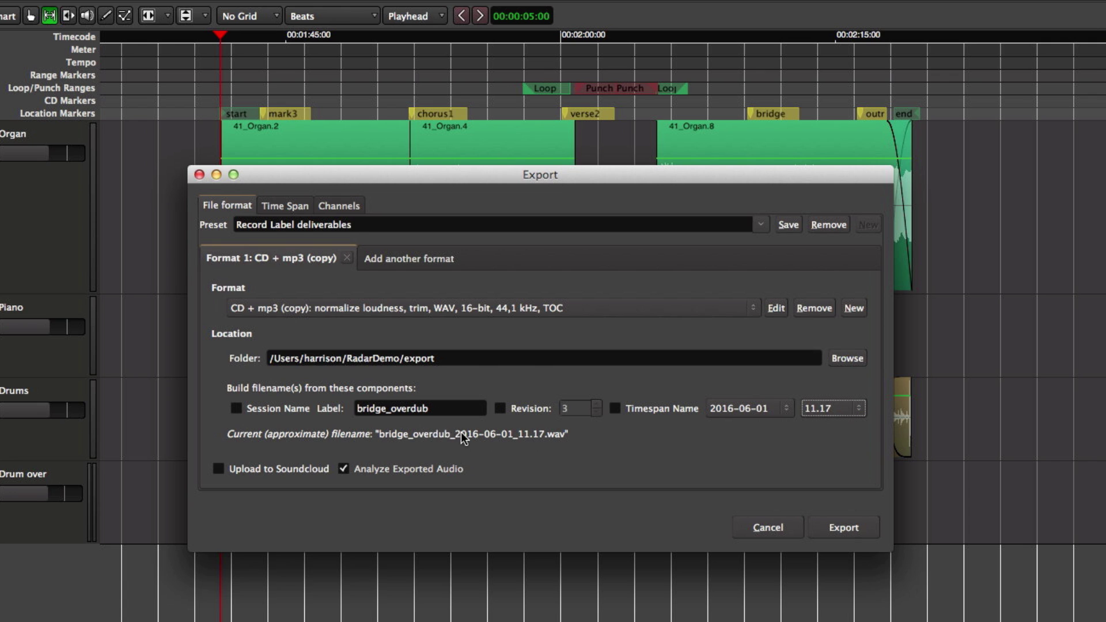
pyautogui.click(743, 415)
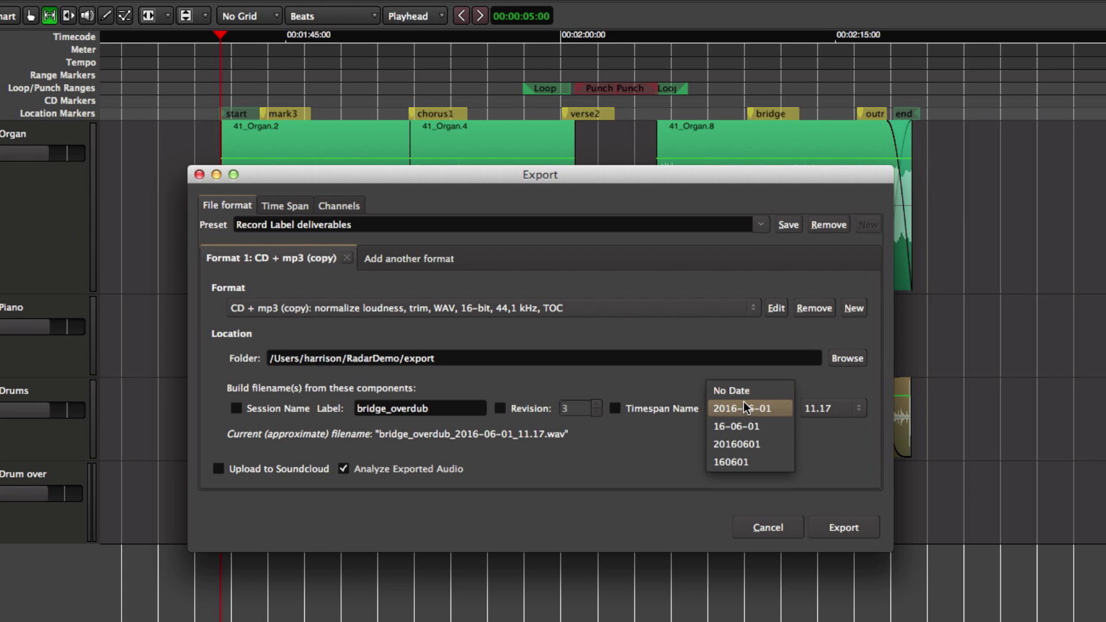
pyautogui.click(738, 386)
pyautogui.click(832, 408)
pyautogui.click(830, 370)
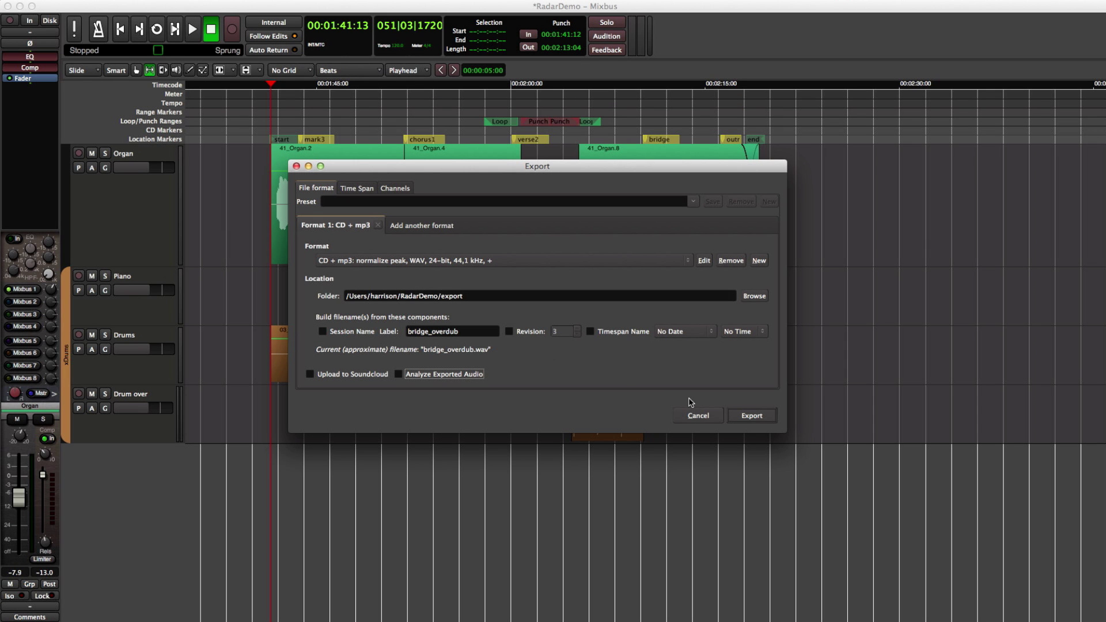
# - Export the bridge_overdub files and open the RadarDemo session folder in Finder
pyautogui.click(744, 416)
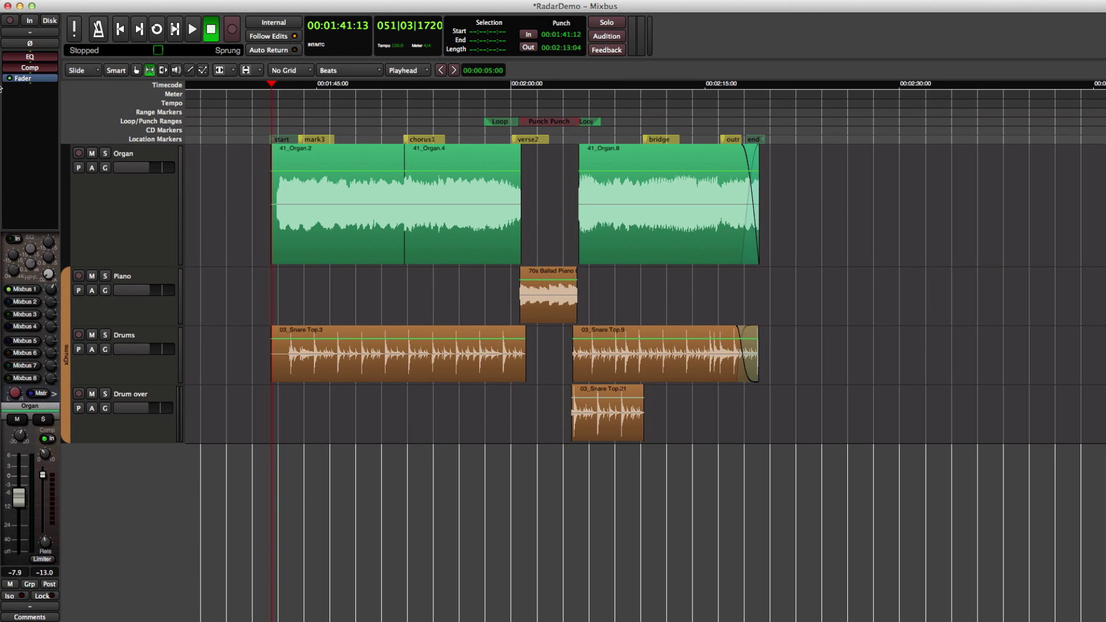
pyautogui.click(11, 101)
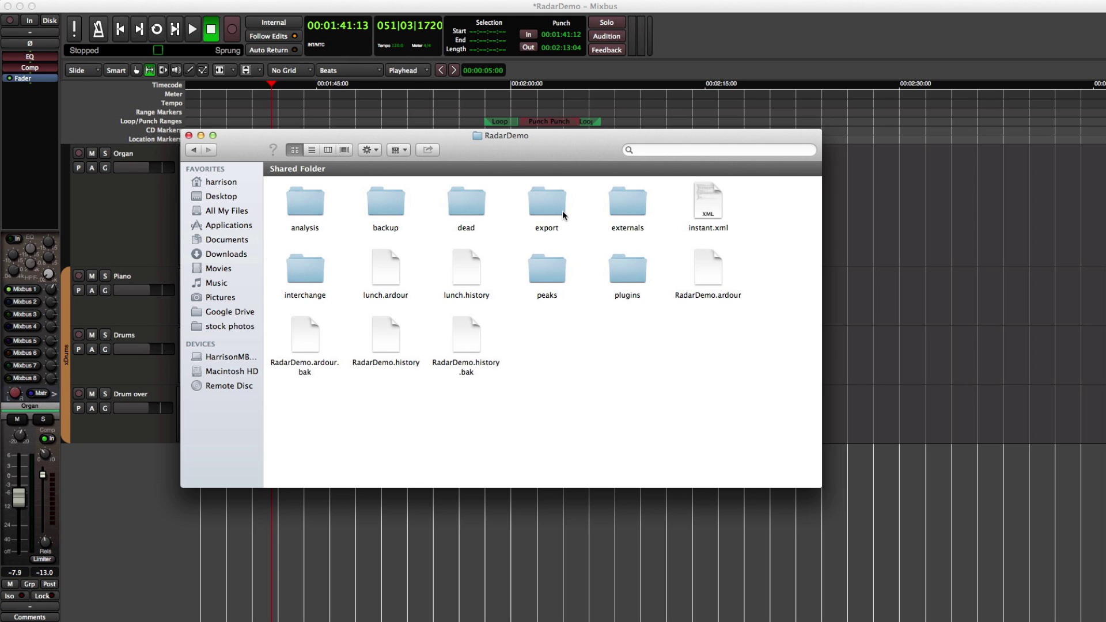
# - Open the export folder and briefly preview bridge_overdub.mp3 alongside bridge_overdub.wav
pyautogui.doubleClick(545, 207)
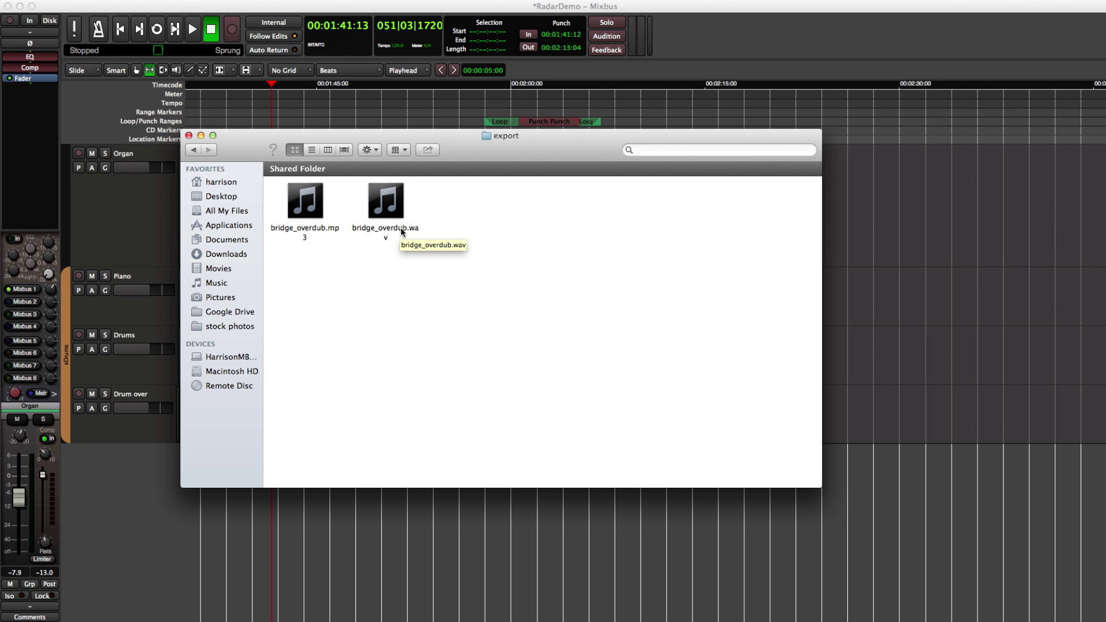
pyautogui.click(304, 207)
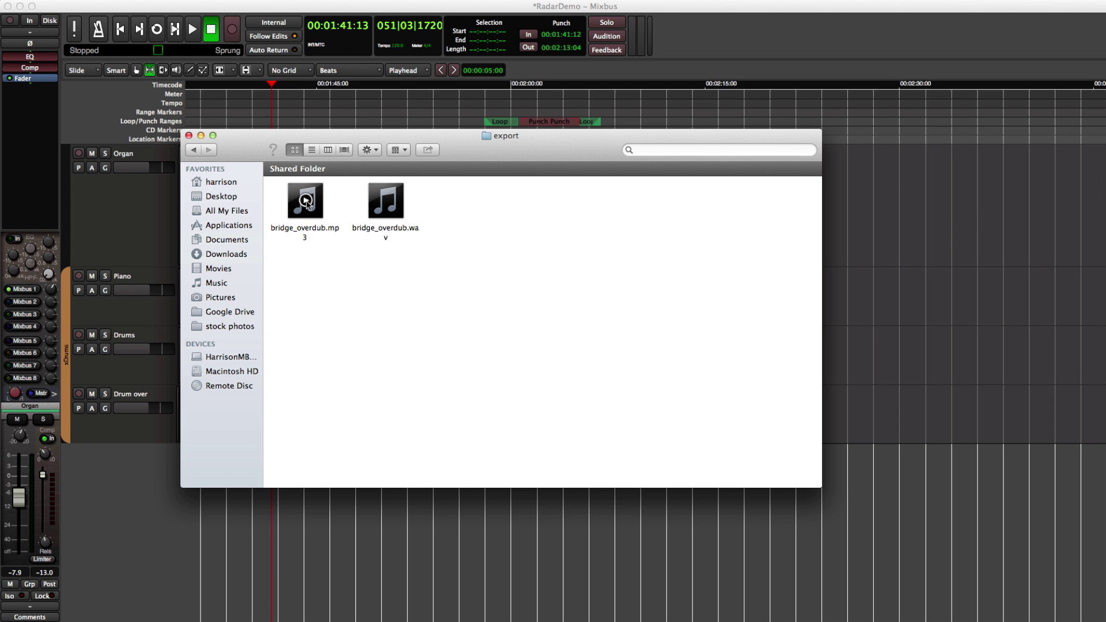
pyautogui.click(306, 204)
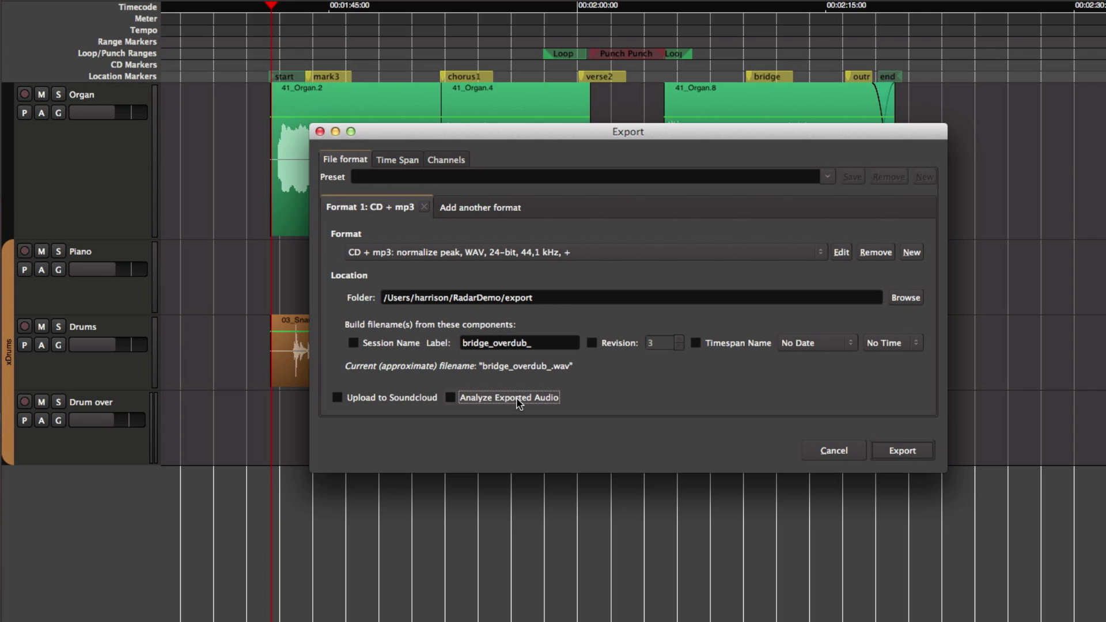
pyautogui.click(393, 400)
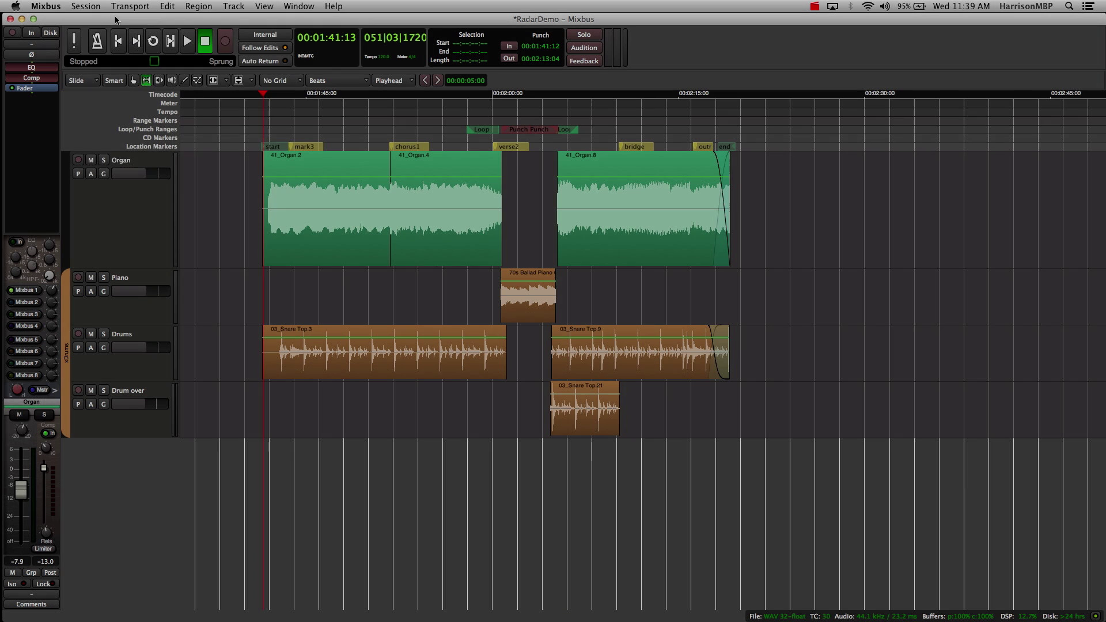
pyautogui.click(86, 6)
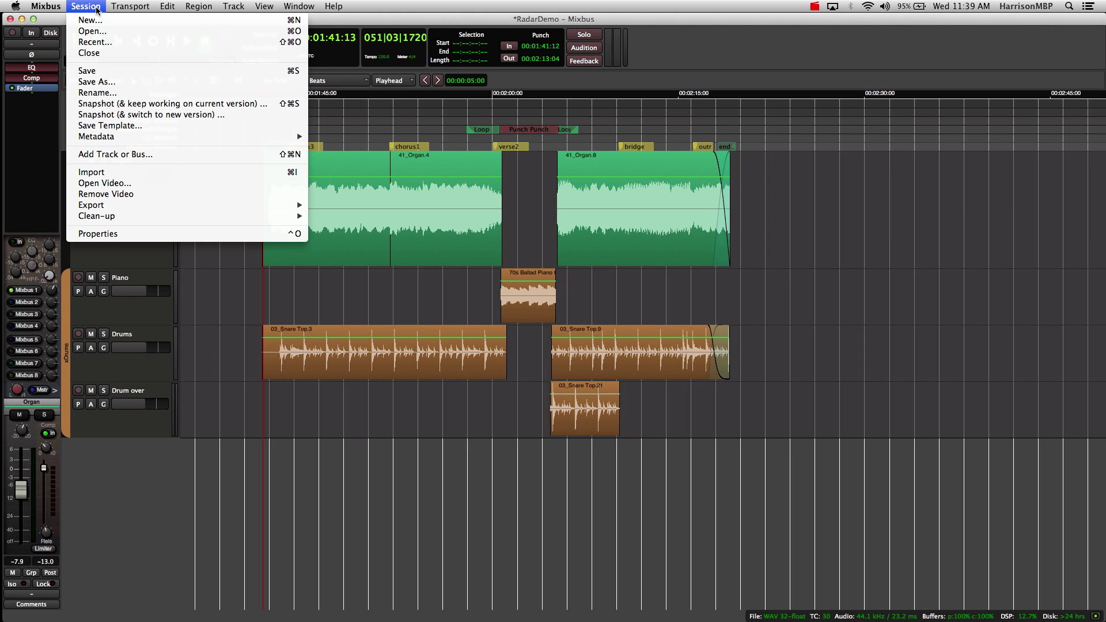
pyautogui.moveTo(91, 205)
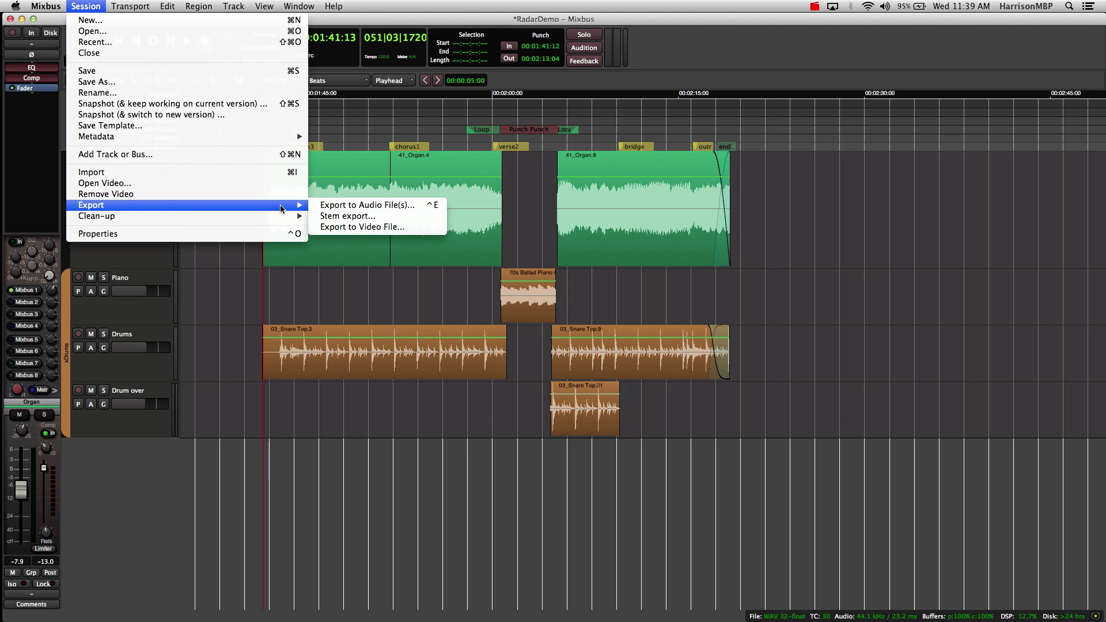
pyautogui.click(322, 206)
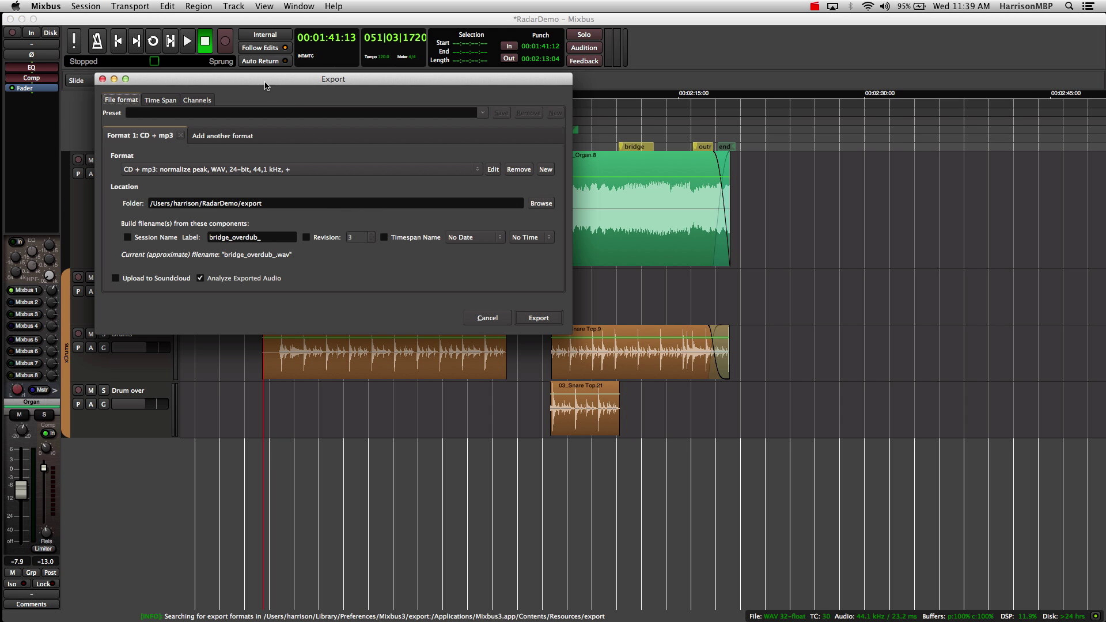
pyautogui.moveTo(324, 130); pyautogui.dragTo(441, 193)
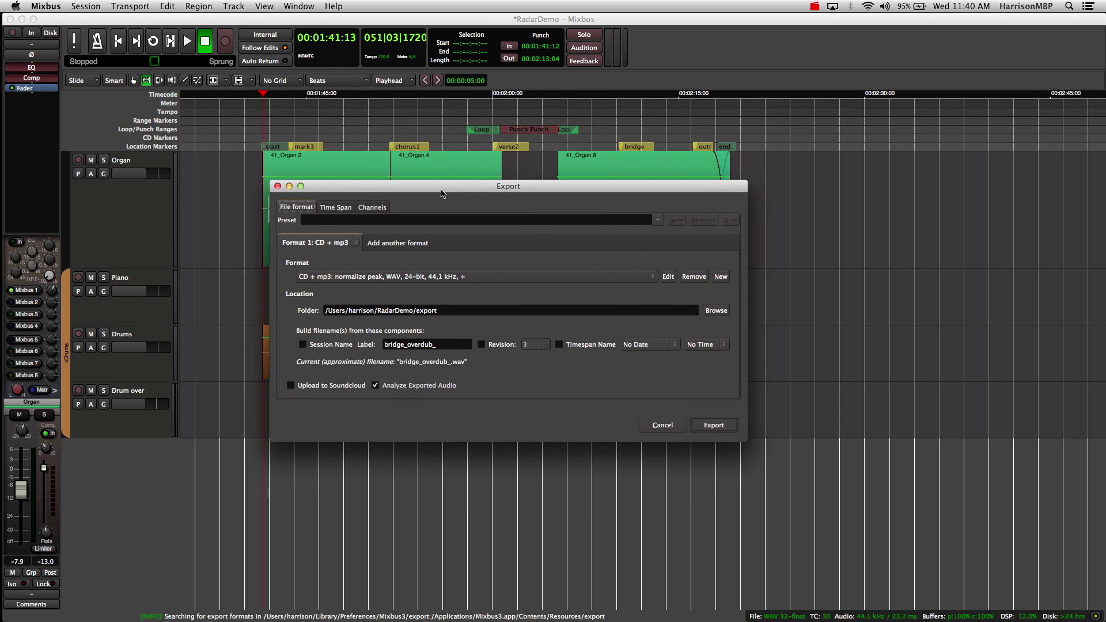